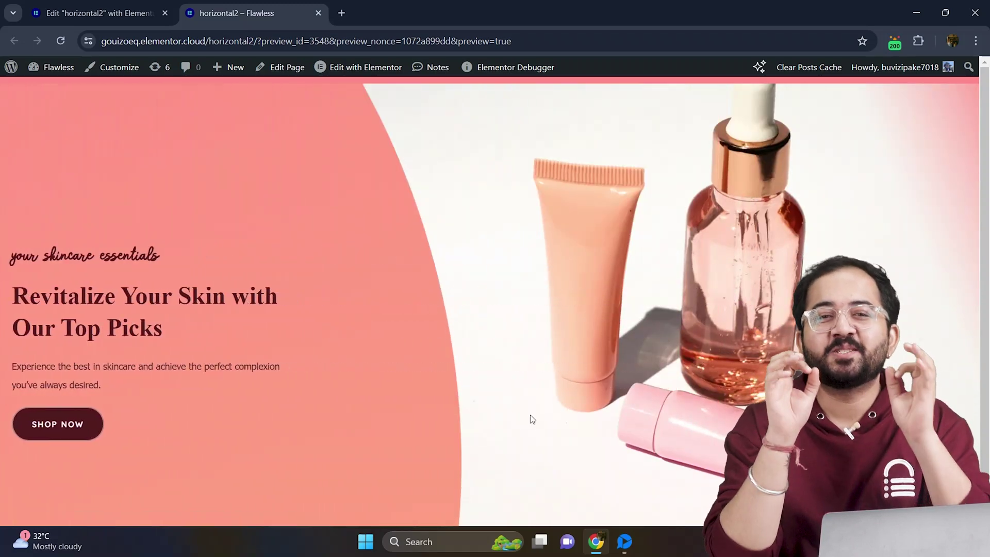
scroll(533, 419, "down", 5)
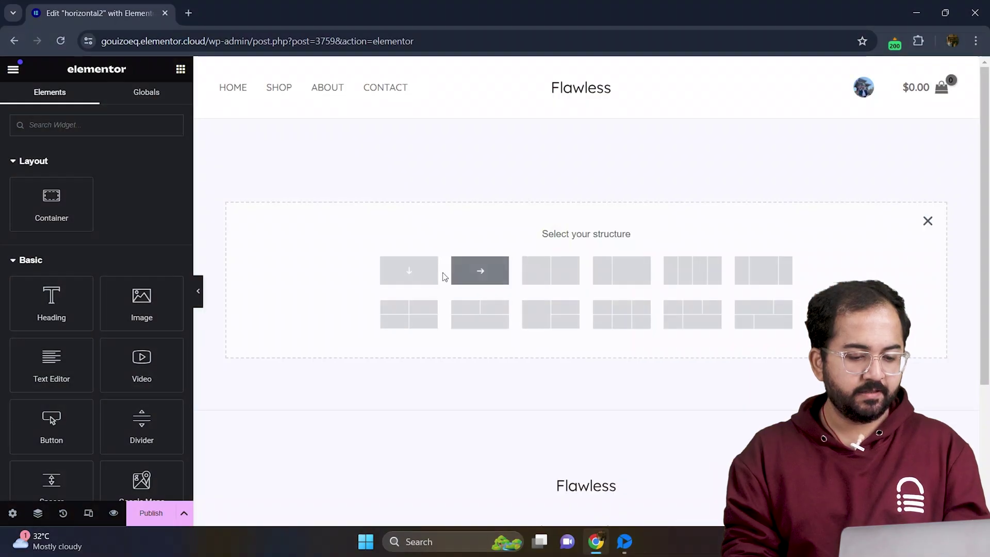
Add a container set to Full Width with a minimum height of 100vh.
left_click(415, 271)
left_click(155, 184)
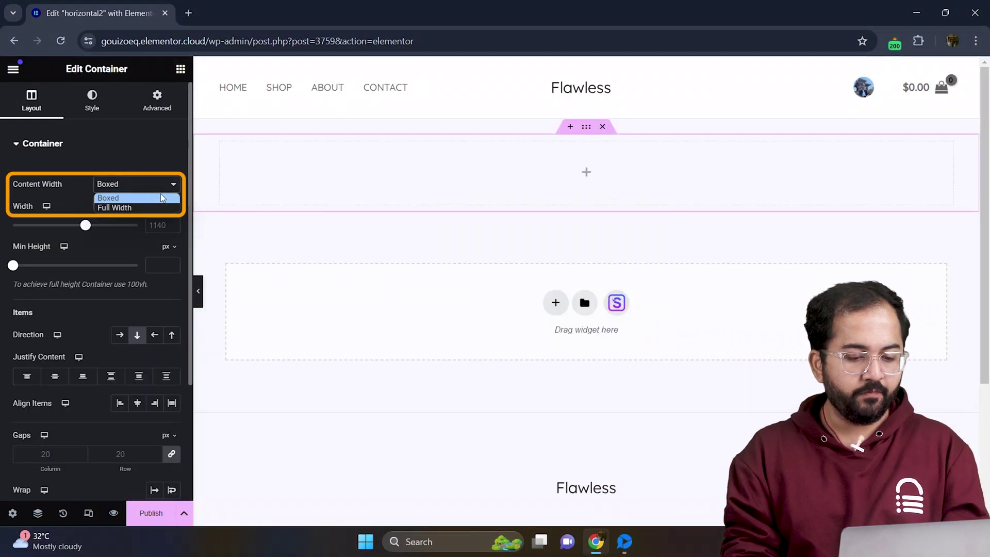
left_click(155, 206)
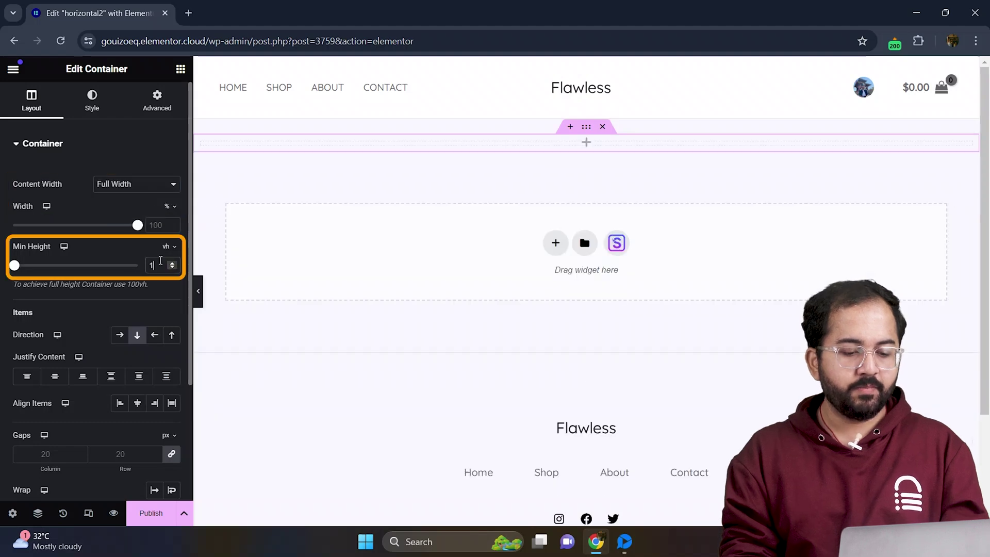
left_click(160, 265)
type("100")
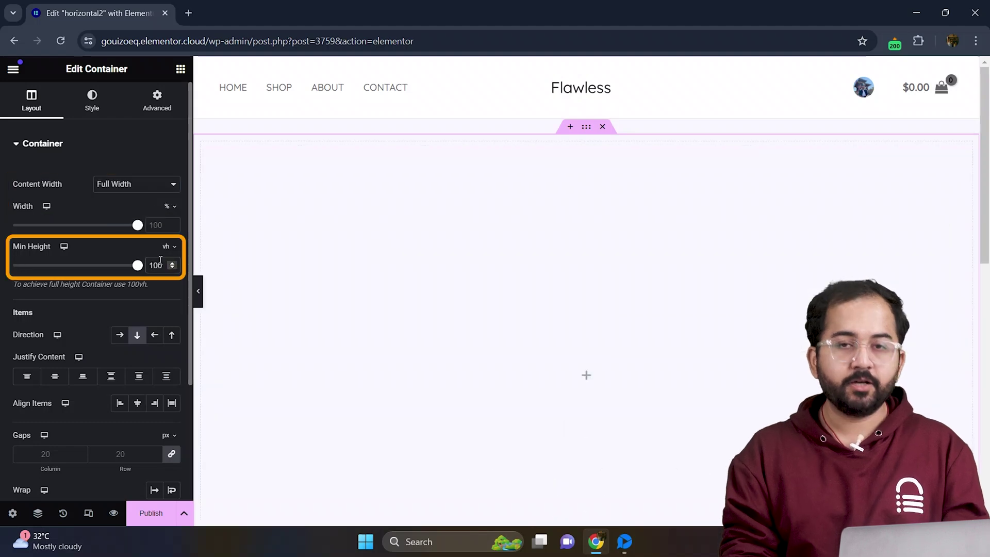
Drag an inner container into it and rename it Slide1 in the Navigator.
left_click(181, 68)
left_click_drag(52, 201, 543, 385)
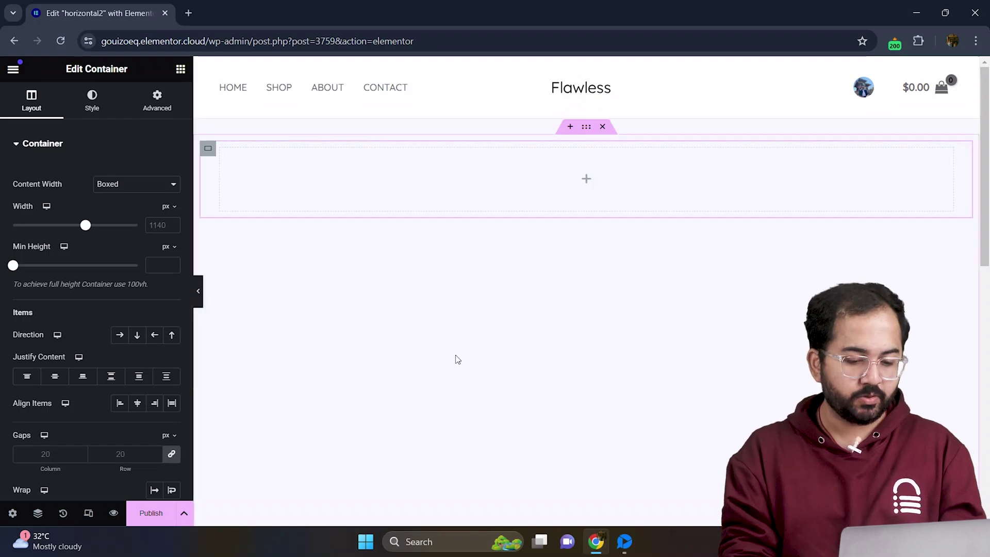
left_click(459, 316)
left_click(37, 513)
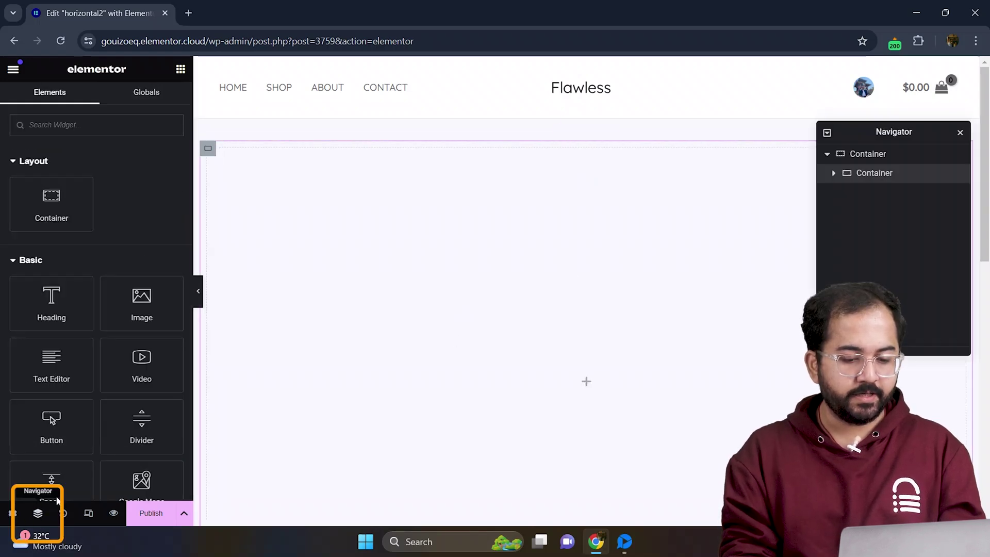
double_click(885, 174)
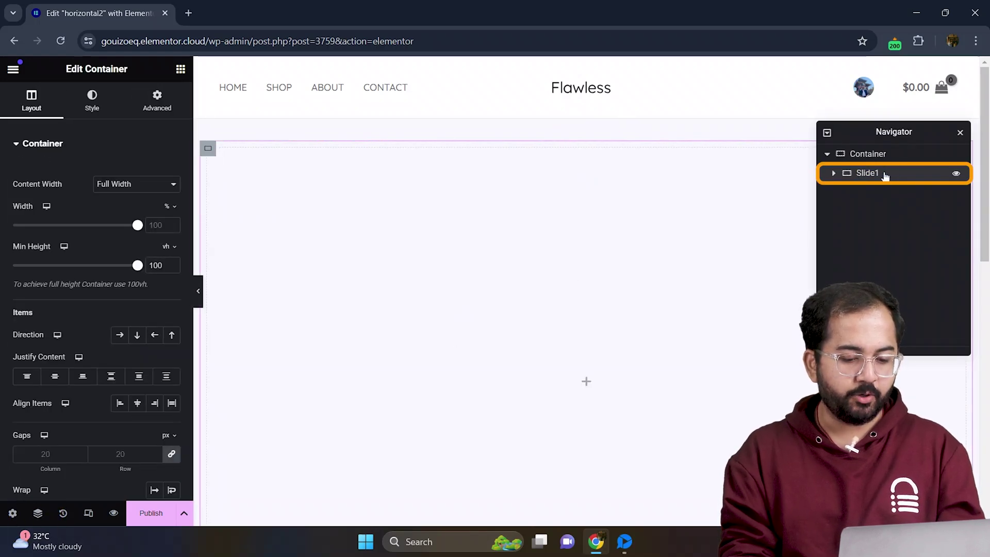
key("Return")
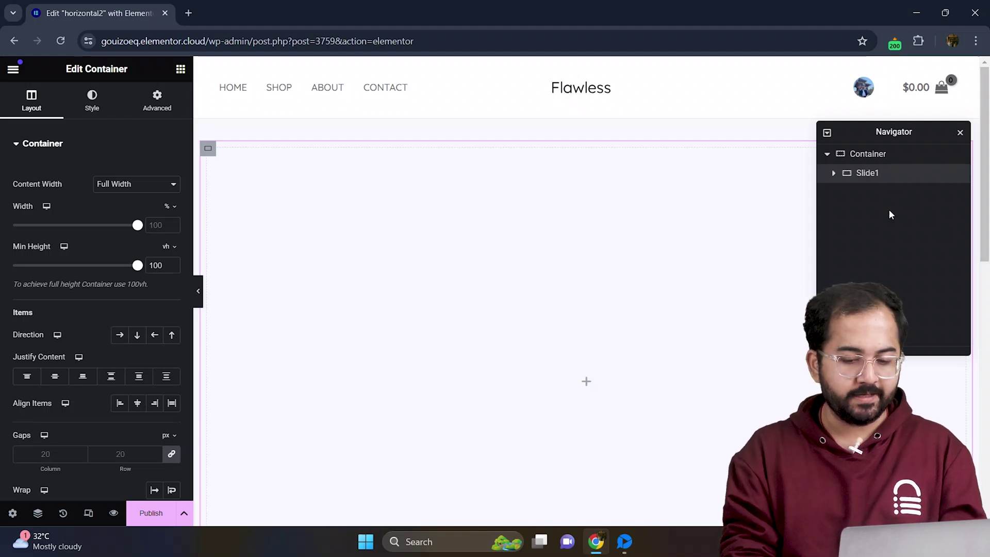
Set the horizontal2 Page Layout to Elementor Canvas in Page Settings.
left_click(37, 513)
left_click(13, 513)
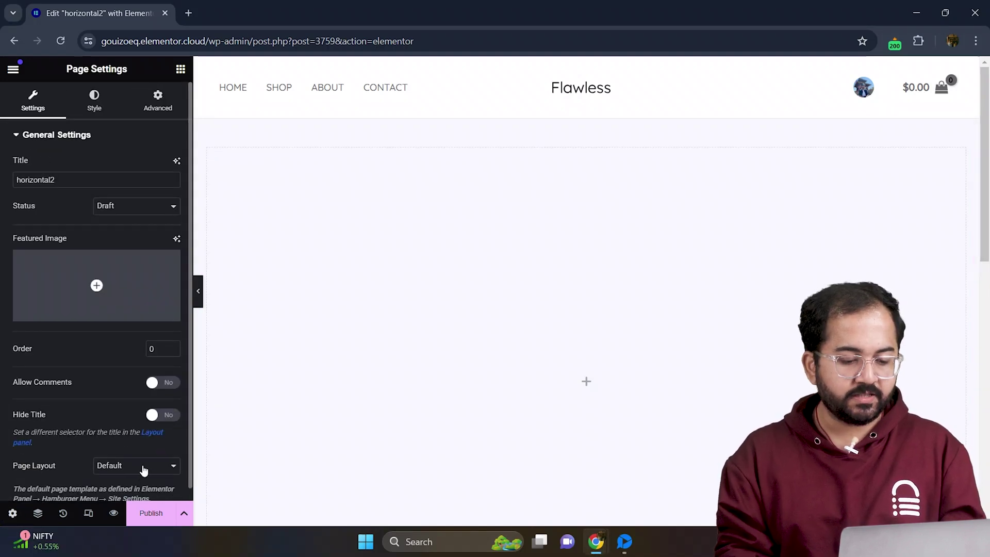
left_click(144, 467)
left_click(150, 490)
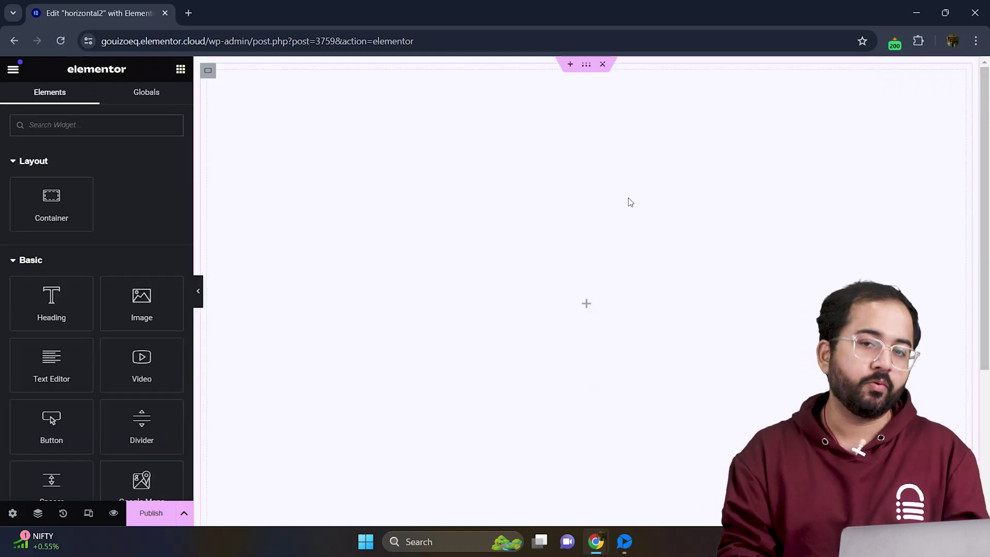
Give Slide1 a classic background using the pink skincare model image from the Media Library.
left_click(589, 71)
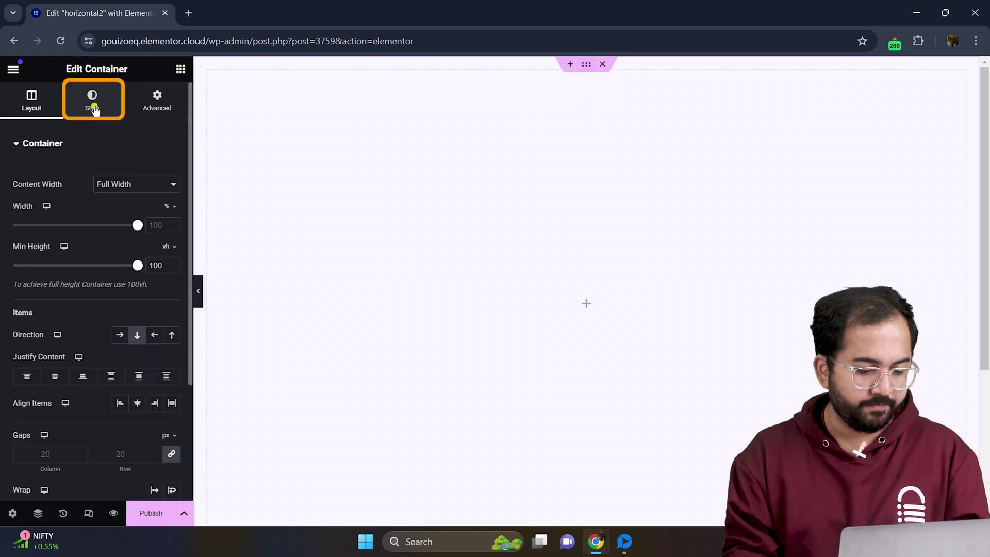
left_click(91, 100)
left_click(120, 202)
left_click(96, 298)
left_click(221, 427)
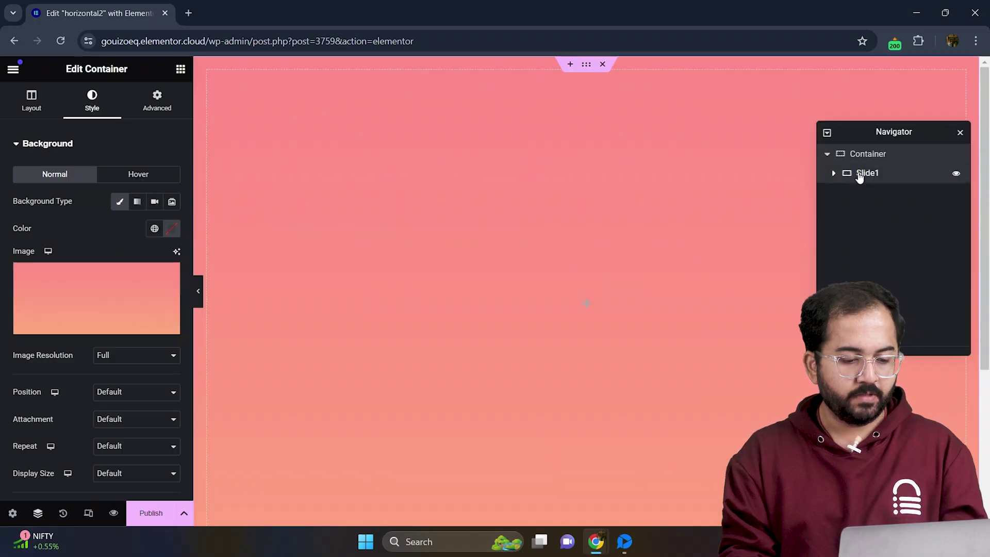
left_click(858, 175)
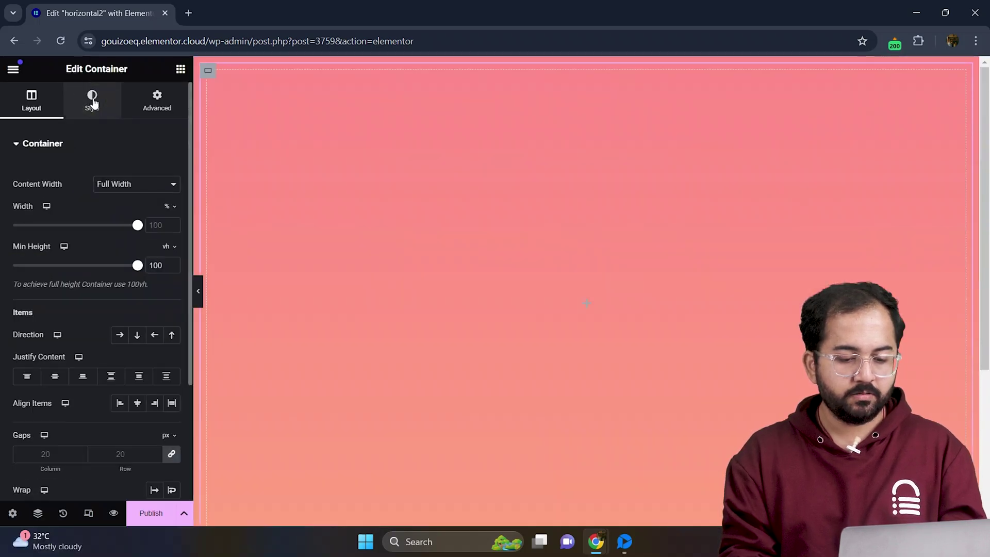
Set the background to Center Center position, Fixed attachment and No-repeat.
left_click(91, 101)
left_click(119, 202)
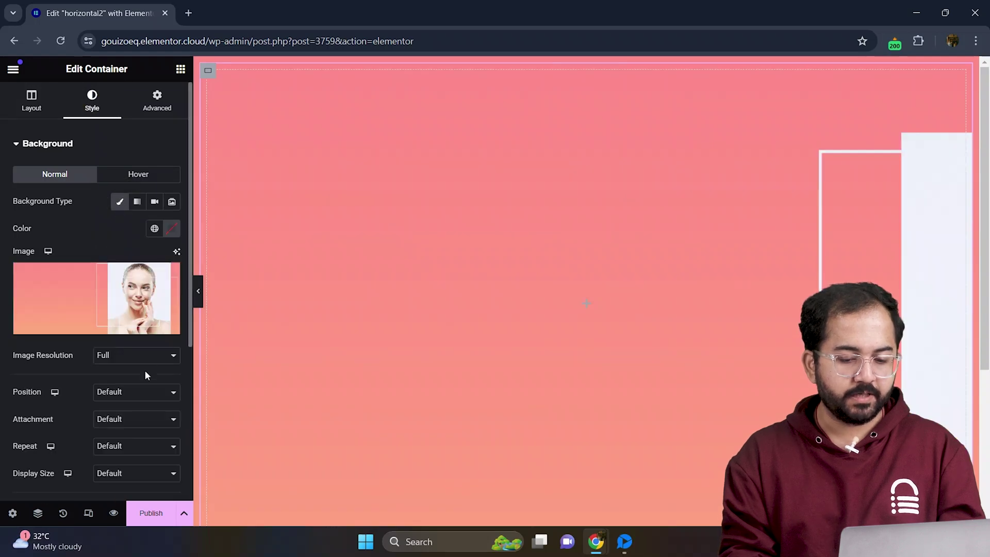
left_click(144, 391)
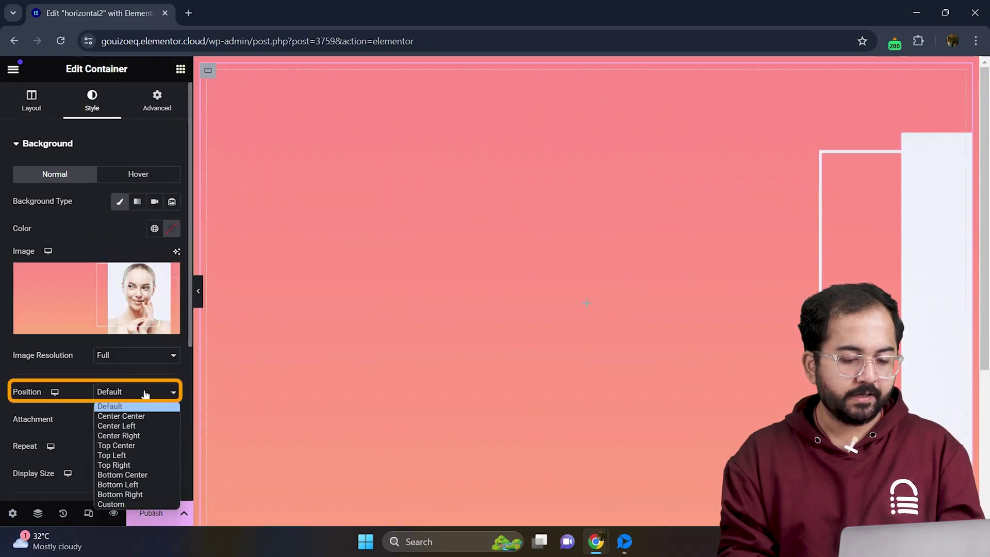
left_click(138, 415)
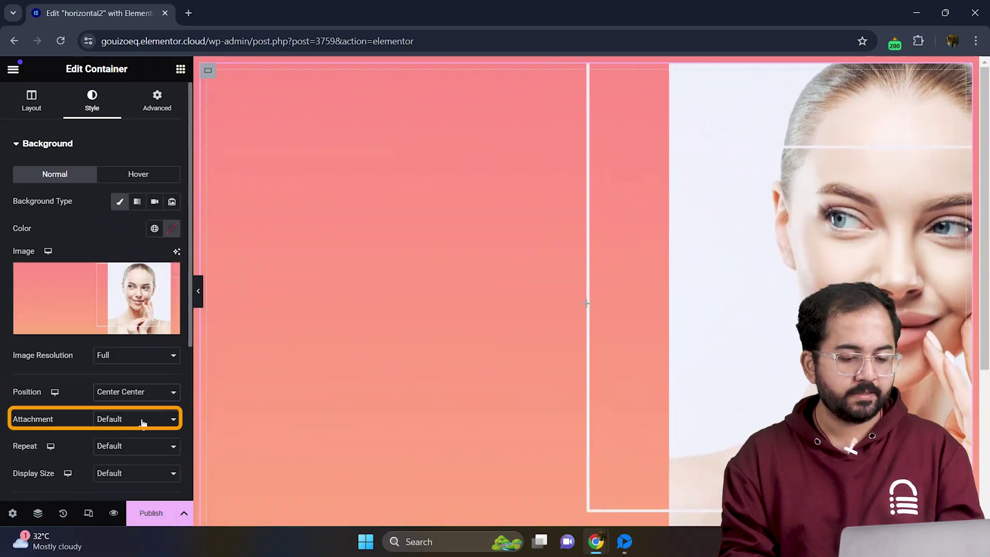
left_click(139, 420)
left_click(146, 454)
scroll(146, 459, "down", 1)
scroll(146, 459, "down", 1)
left_click(152, 424)
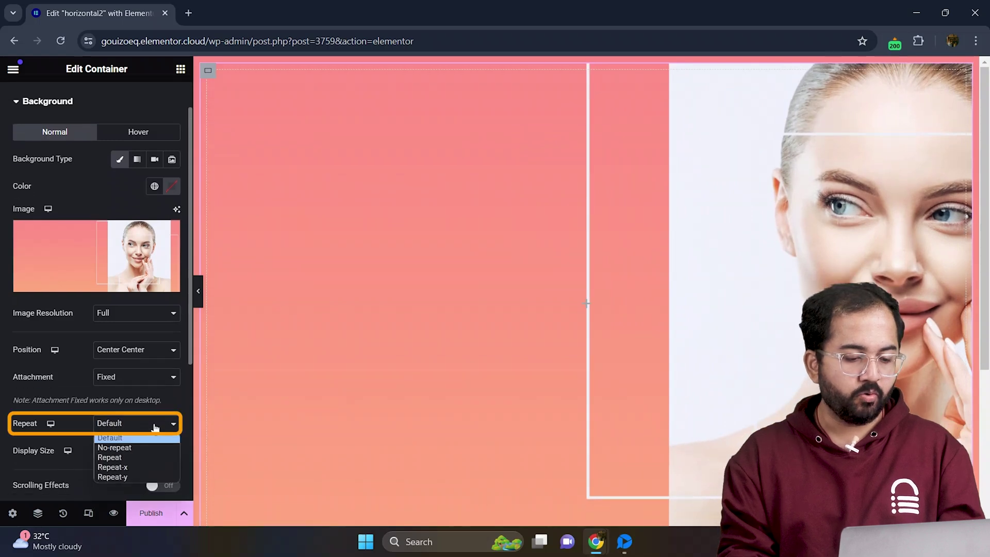
left_click(146, 446)
left_click(148, 452)
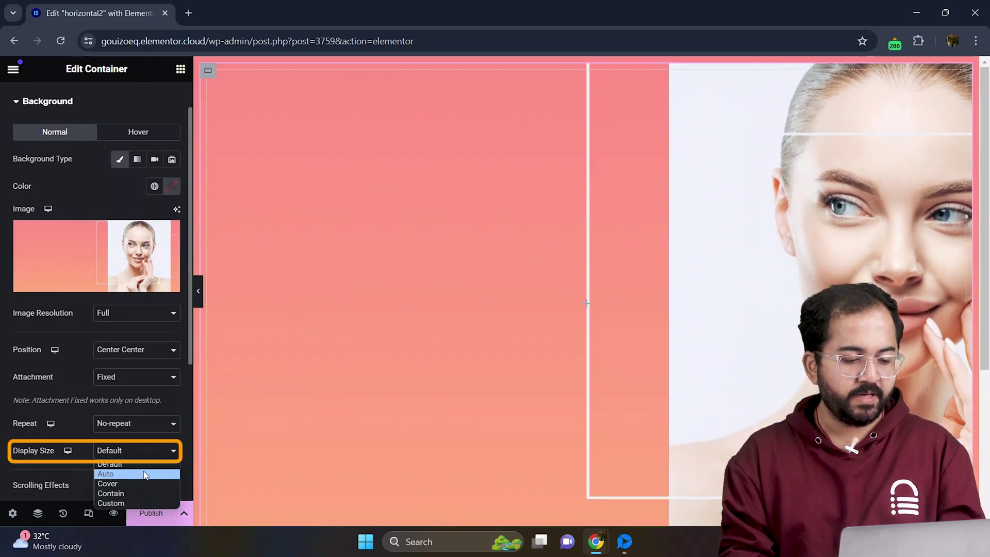
Make the background Cover, then add a heading padded 150 top and 91 left.
left_click(140, 484)
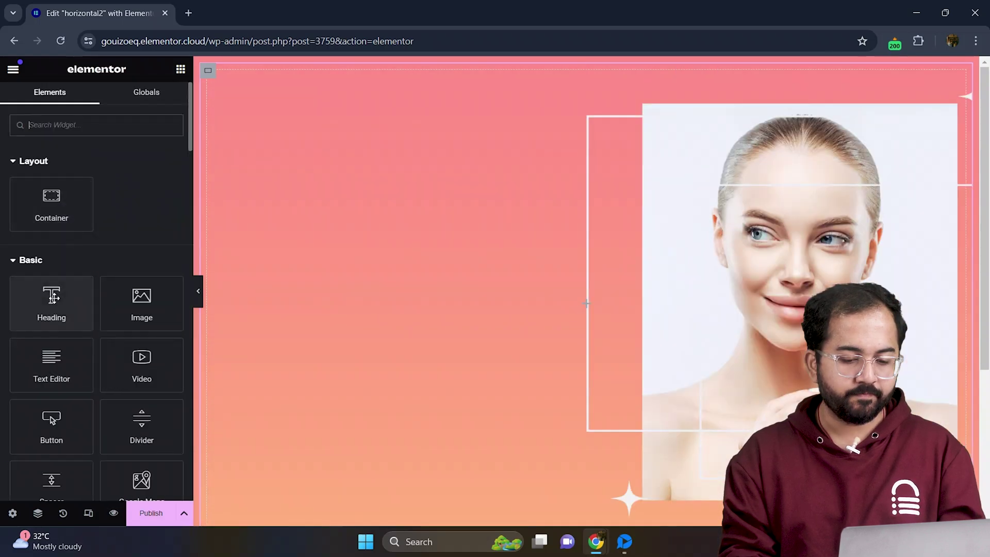
left_click_drag(52, 302, 584, 304)
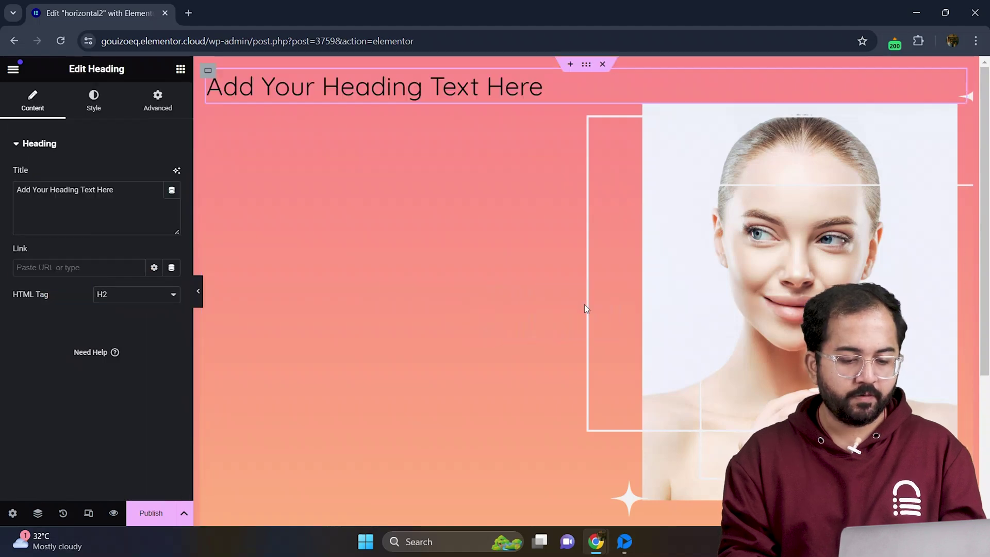
left_click(158, 100)
left_click(28, 238)
type("150")
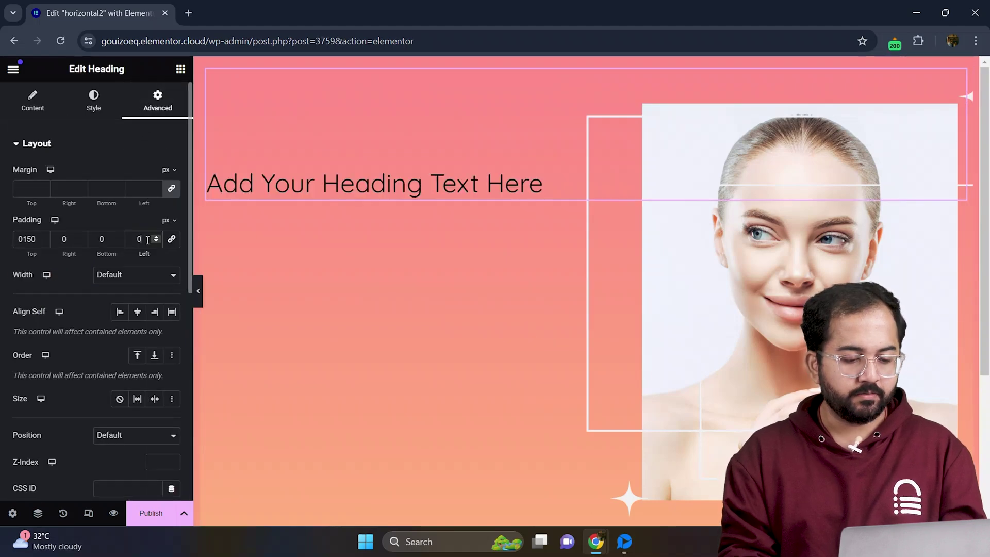
left_click(140, 239)
type("91")
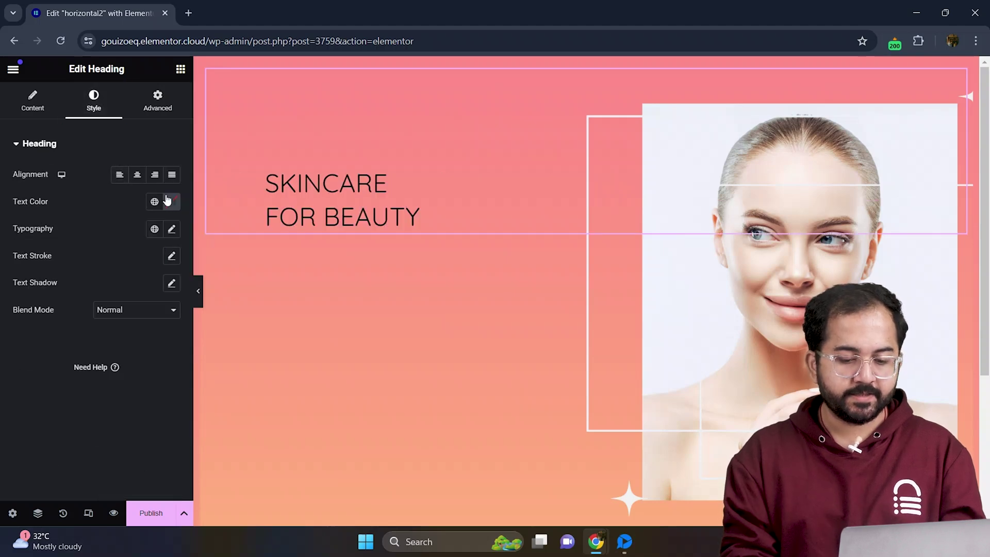
Colour the heading dark red #7D2626 and set its font to Times New Roman.
left_click(173, 202)
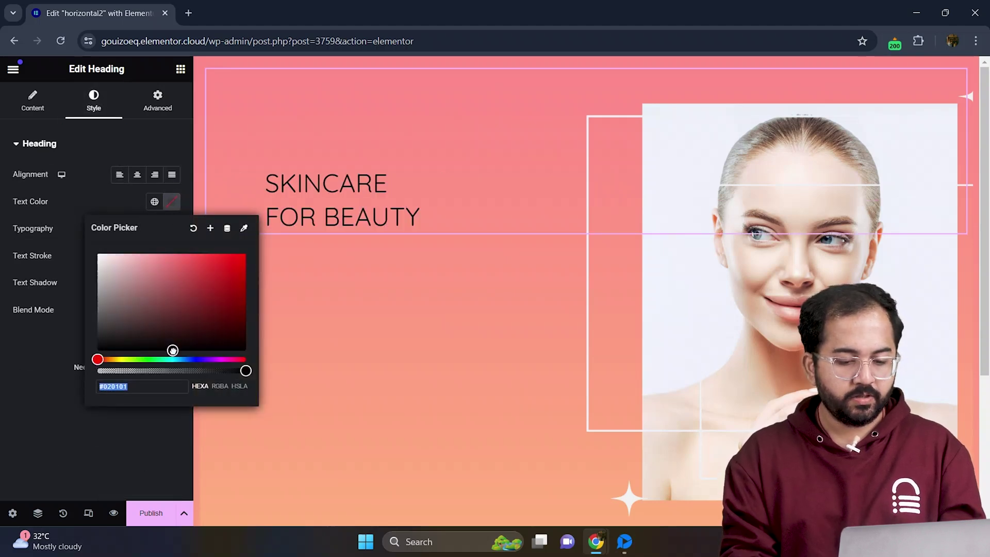
left_click_drag(172, 350, 200, 304)
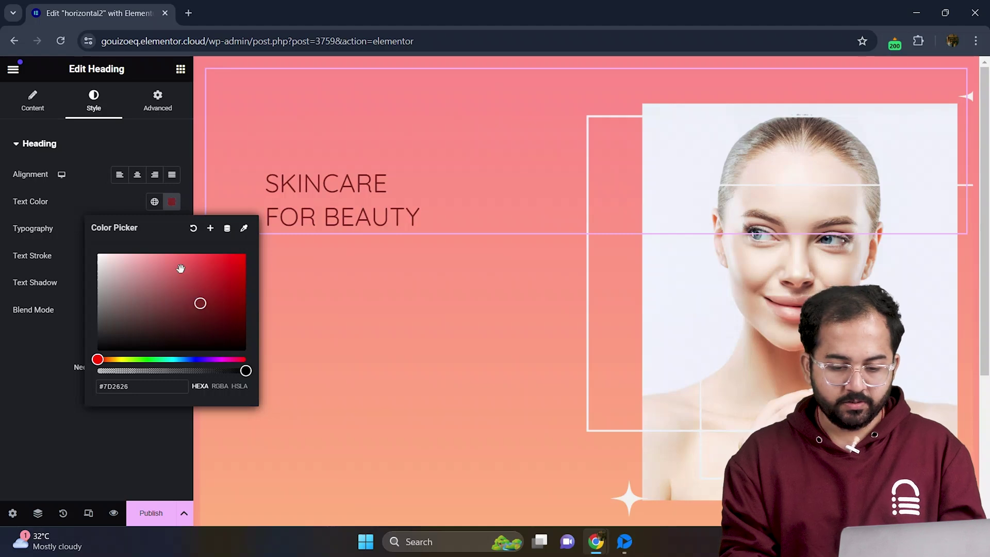
left_click(114, 204)
left_click(170, 229)
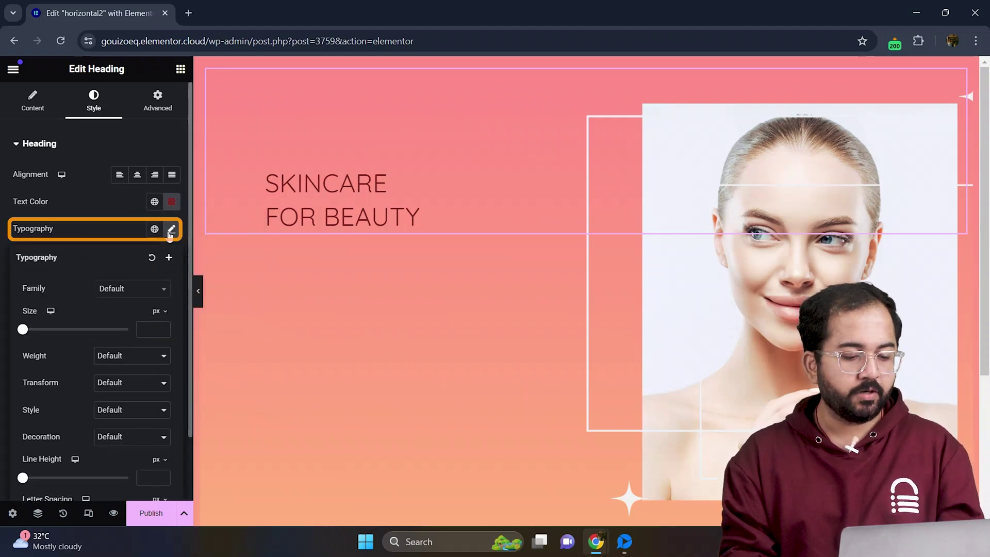
left_click(161, 290)
scroll(135, 382, "down", 2)
scroll(135, 383, "down", 3)
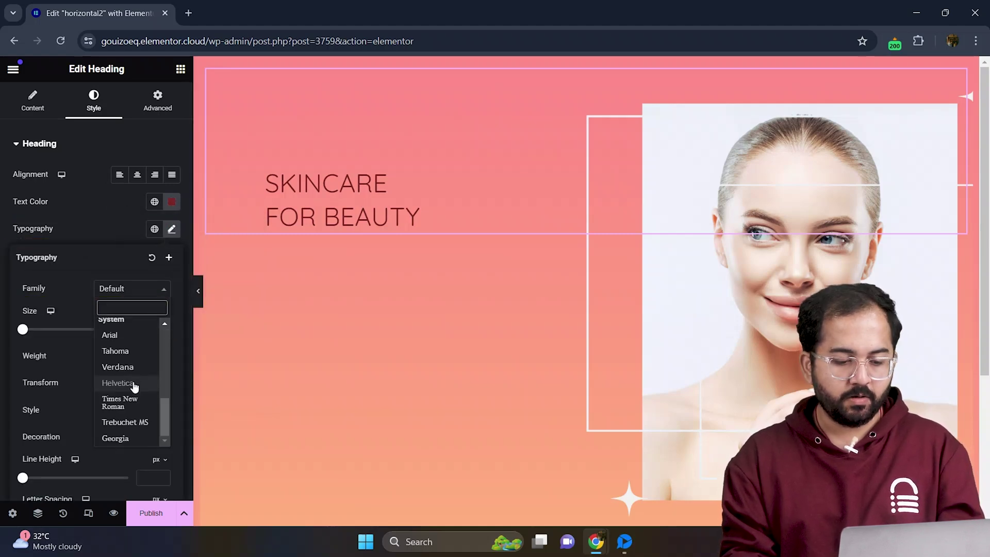
left_click(133, 401)
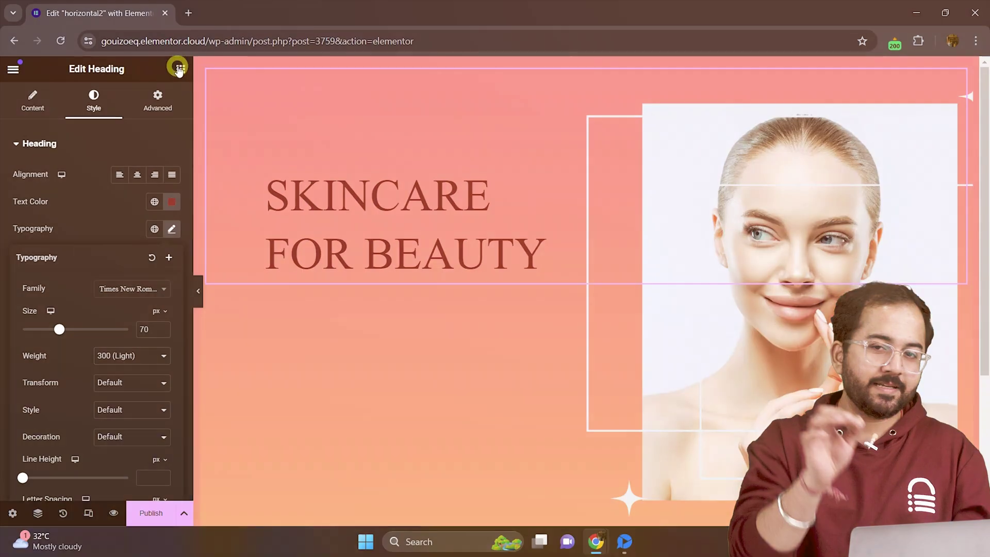
left_click(180, 69)
Add a text block below the heading with 100 px left padding and the pasted skincare copy.
left_click_drag(51, 366, 502, 258)
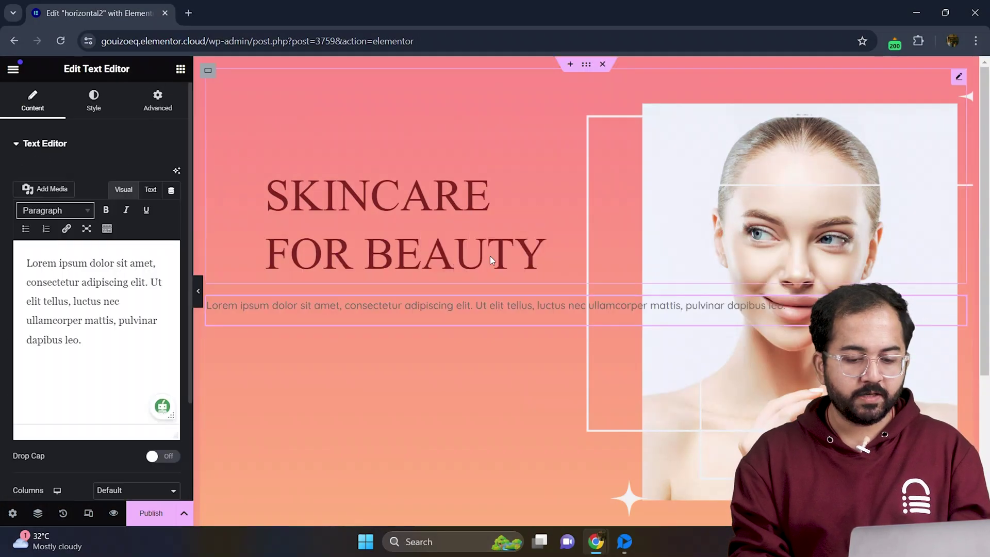
left_click(156, 99)
left_click(140, 242)
type("100")
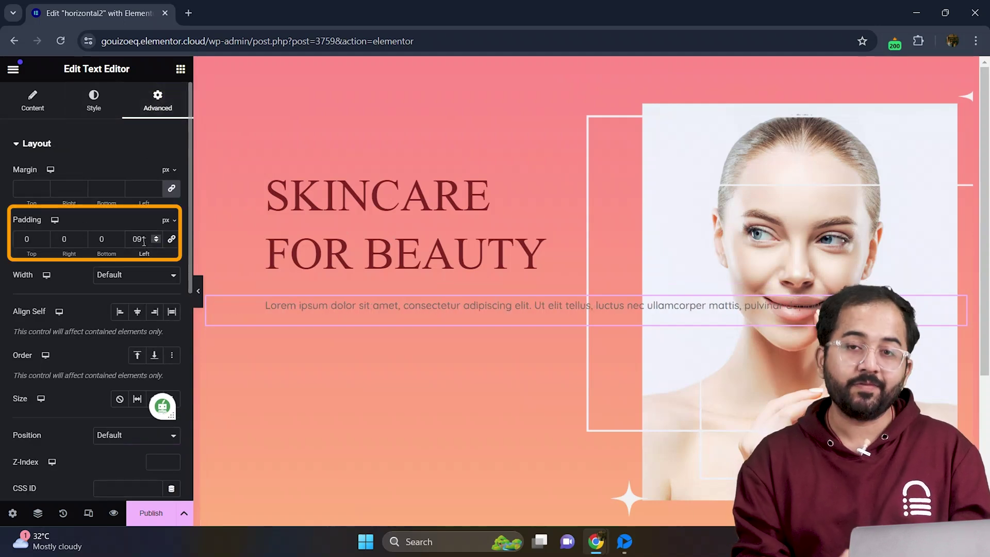
left_click(32, 99)
key("ctrl+a")
type("Discover the ultimate skincare routine with our range of high-quality products. Nourish, protect, and rejuvenate your skin with solutions tailored to your needs.")
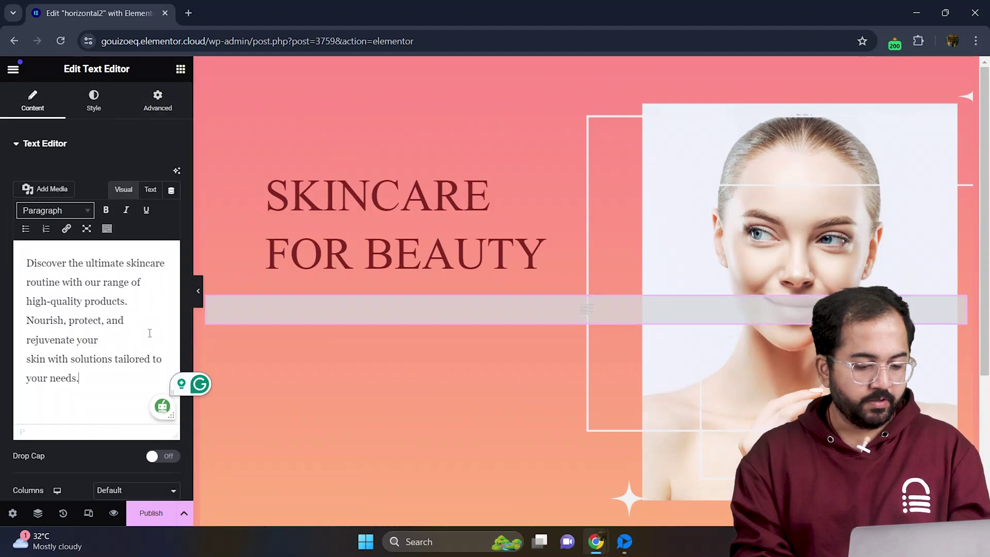
Colour the paragraph dark red and set its font to Tahoma.
left_click(93, 96)
left_click(172, 201)
left_click_drag(172, 347, 201, 312)
left_click(173, 236)
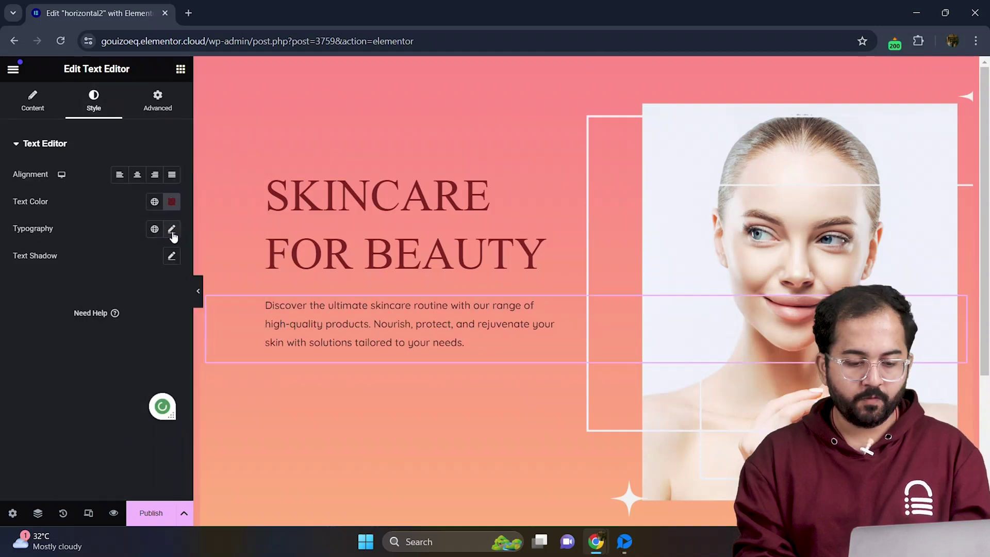
left_click(172, 231)
left_click(162, 288)
scroll(124, 392, "down", 4)
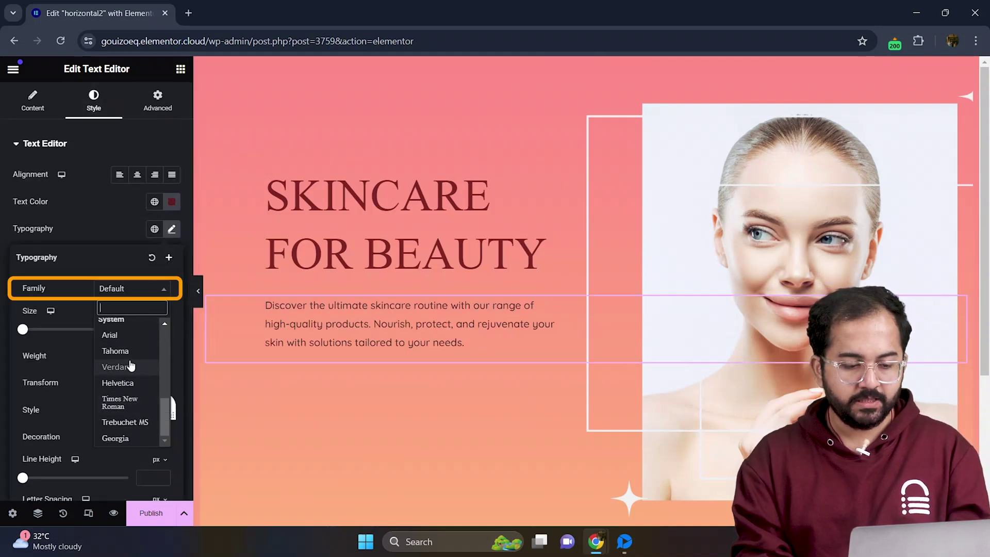
left_click(135, 351)
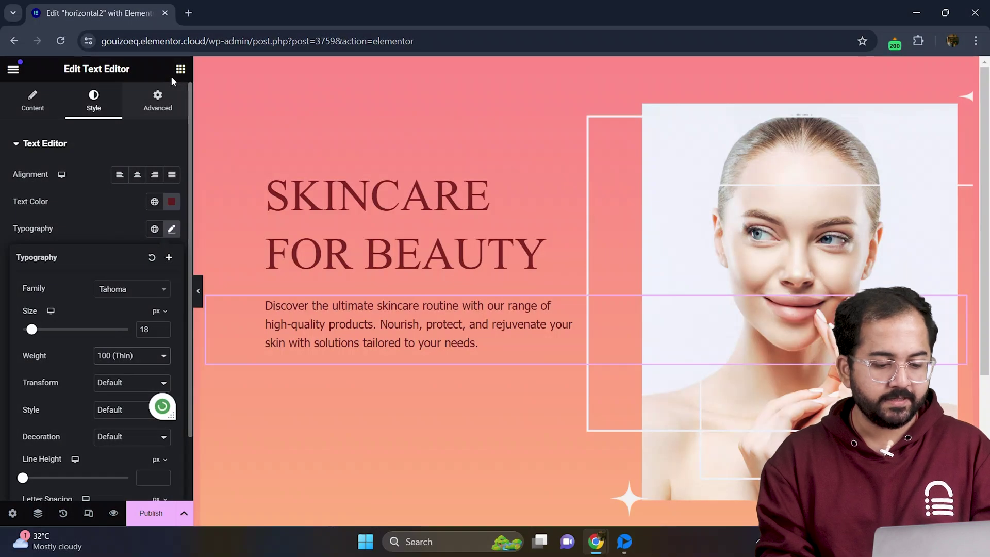
Add a button below the paragraph with 86 px left padding.
left_click(180, 69)
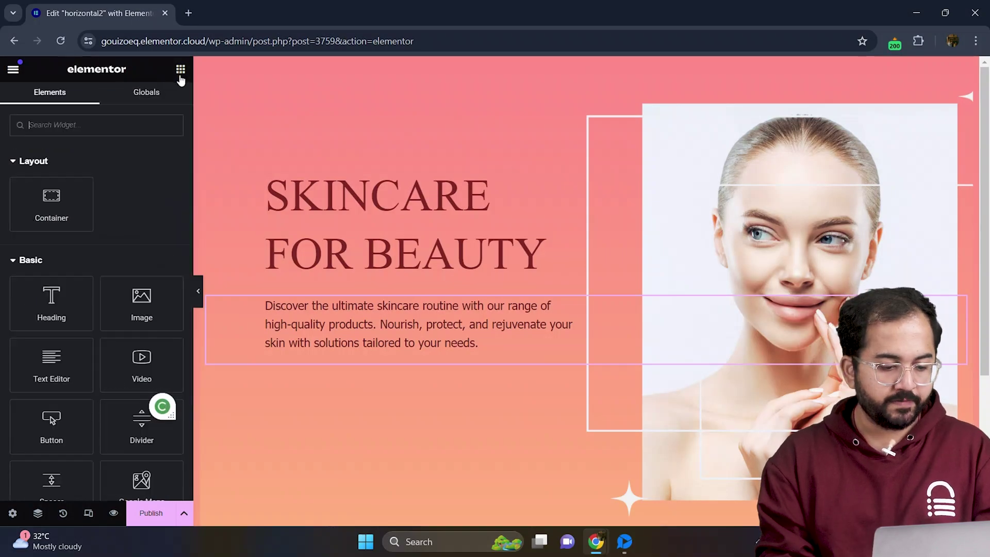
left_click_drag(51, 424, 457, 340)
left_click(157, 100)
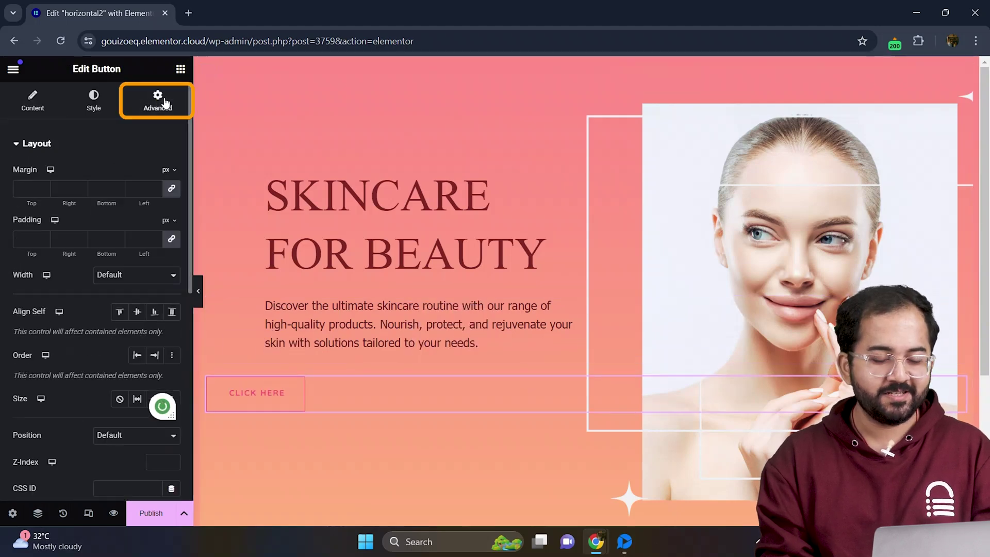
left_click(143, 239)
type("086")
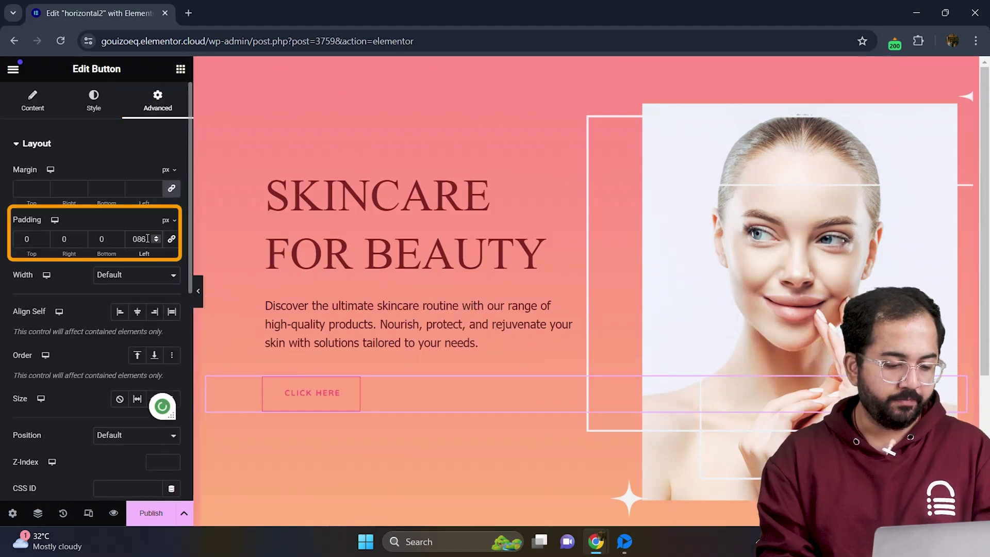
Style the button with white text and a dark red #7D2626 background.
left_click(93, 100)
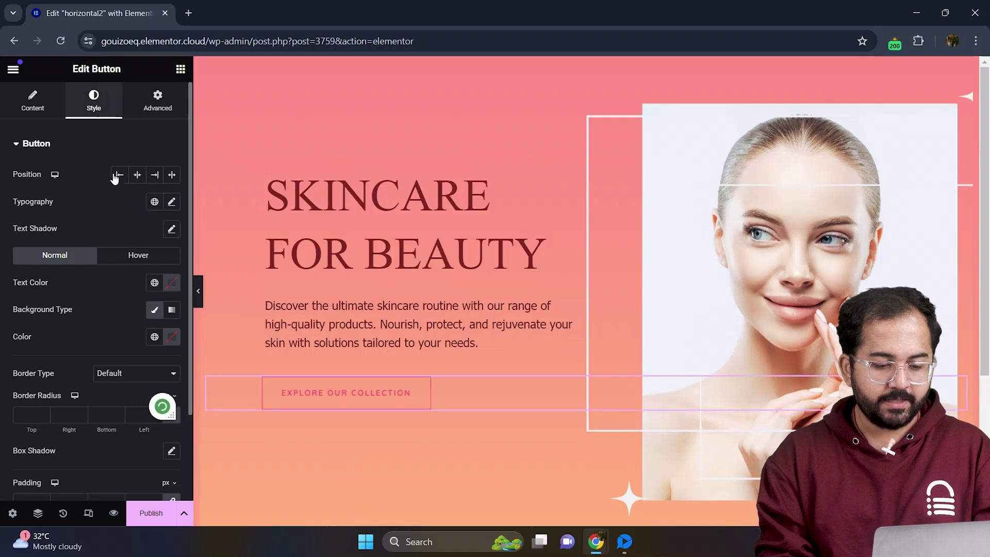
left_click(172, 283)
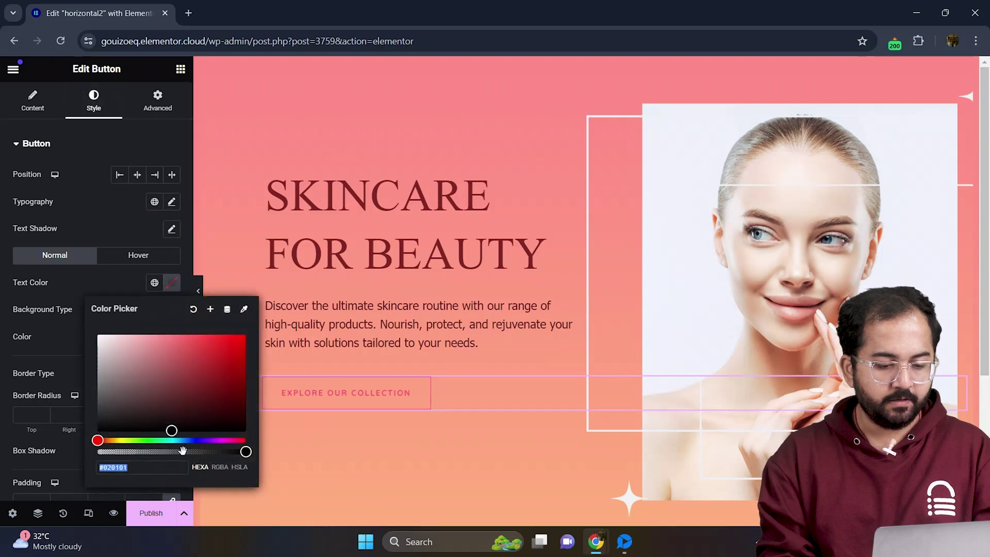
left_click(98, 336)
left_click(165, 333)
left_click(172, 337)
left_click(143, 306)
type("#7D2626")
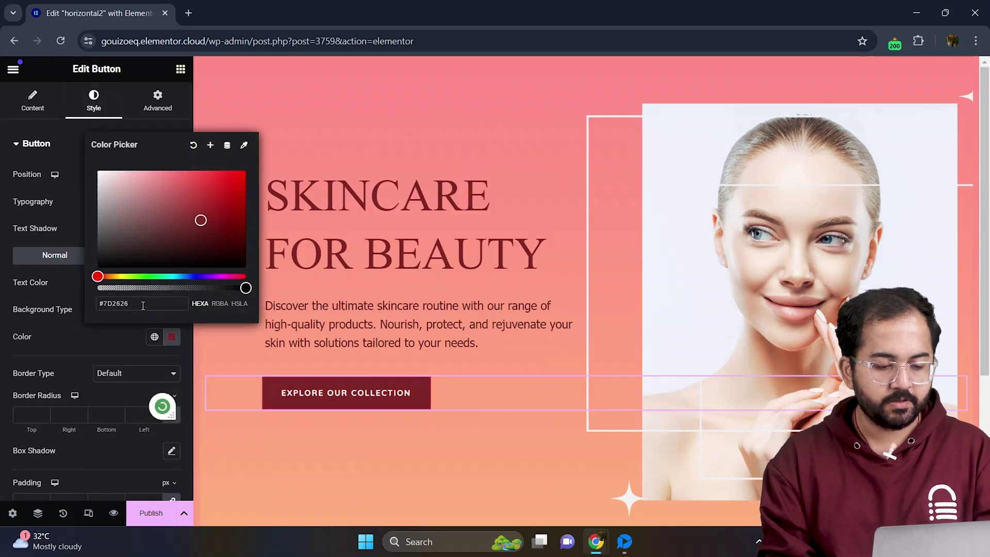
left_click(102, 348)
scroll(103, 348, "down", 1)
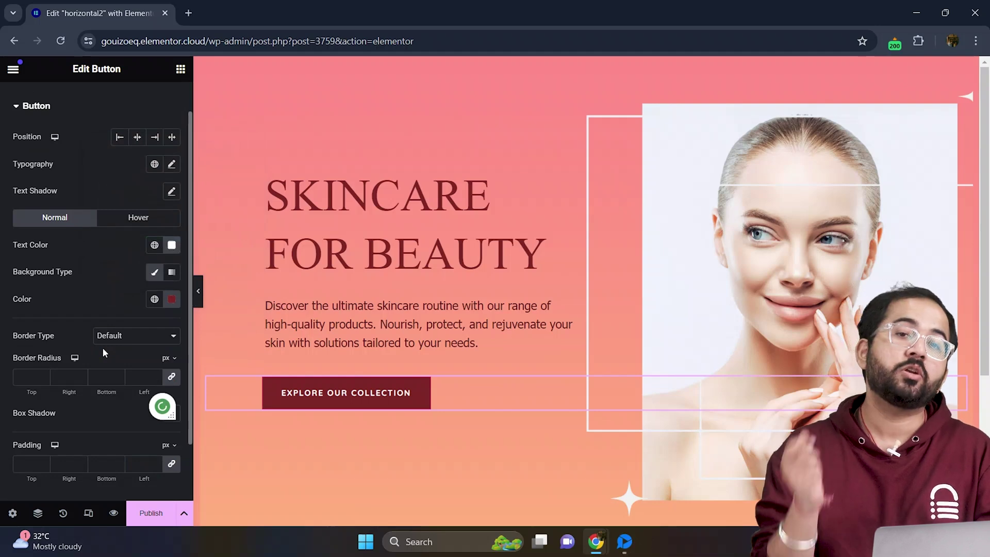
Give the button a Solid border type.
left_click(135, 336)
left_click(111, 367)
scroll(103, 361, "down", 1)
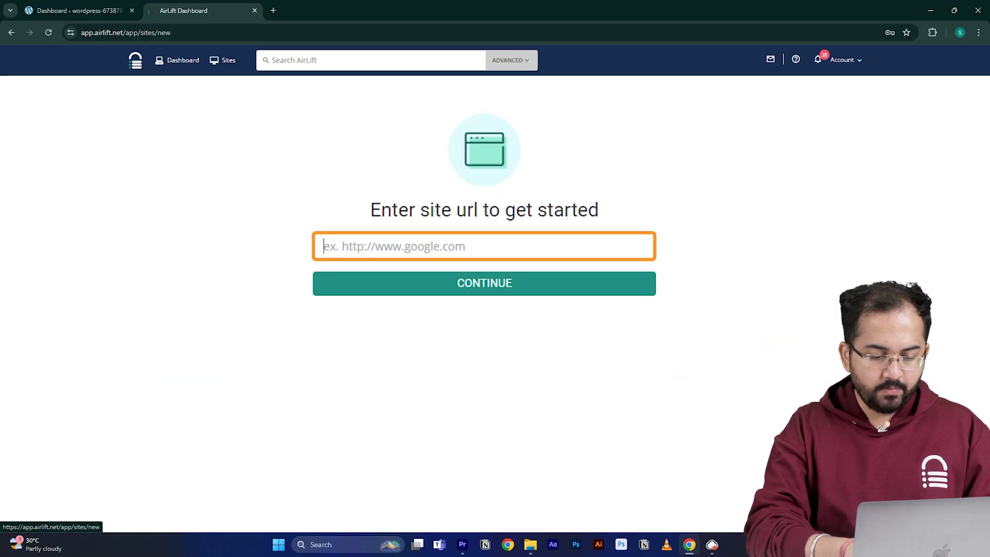
Run AirLift speed optimization on the site URL and review the 56-to-98 performance report.
type("https://wordpress-673878-4448699.cloudwaysapps.com/")
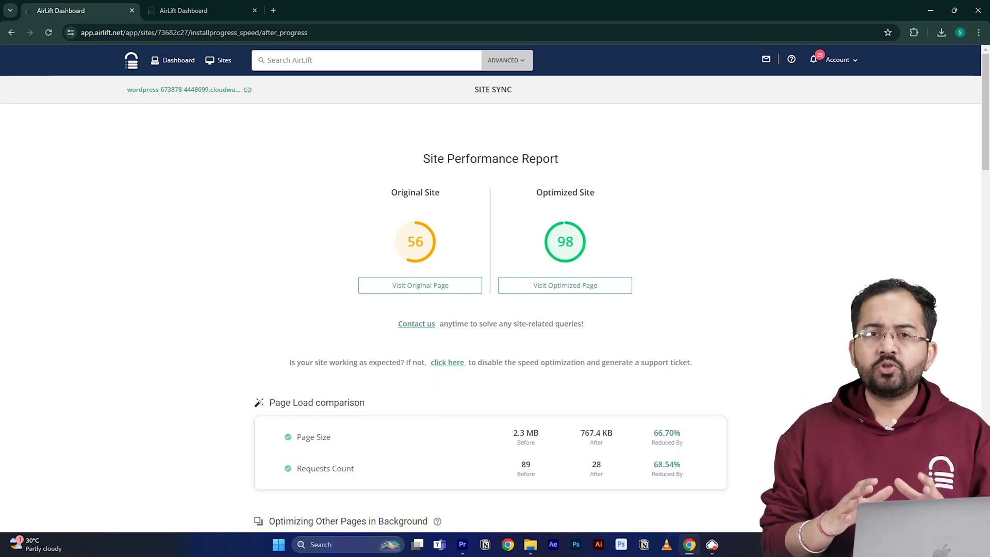
scroll(719, 267, "down", 5)
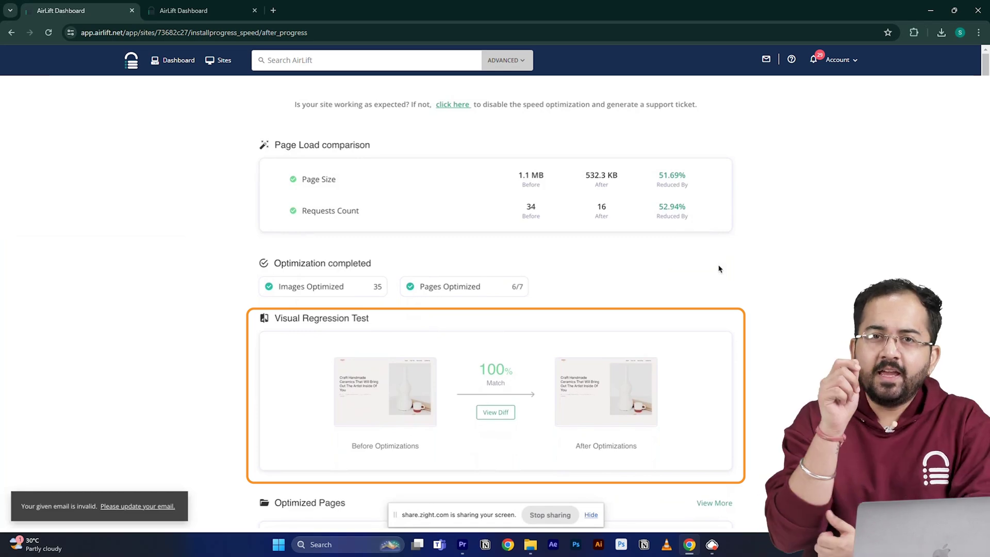
scroll(719, 267, "up", 5)
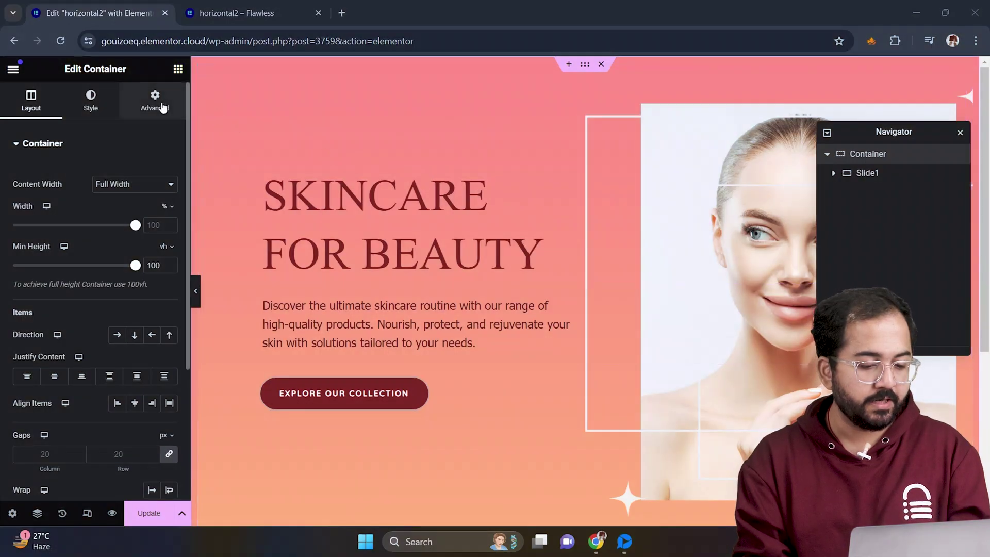
Give the outer container the CSS class 'container' and Slide1 the class 'panel'.
left_click(163, 107)
scroll(103, 336, "down", 3)
left_click(109, 385)
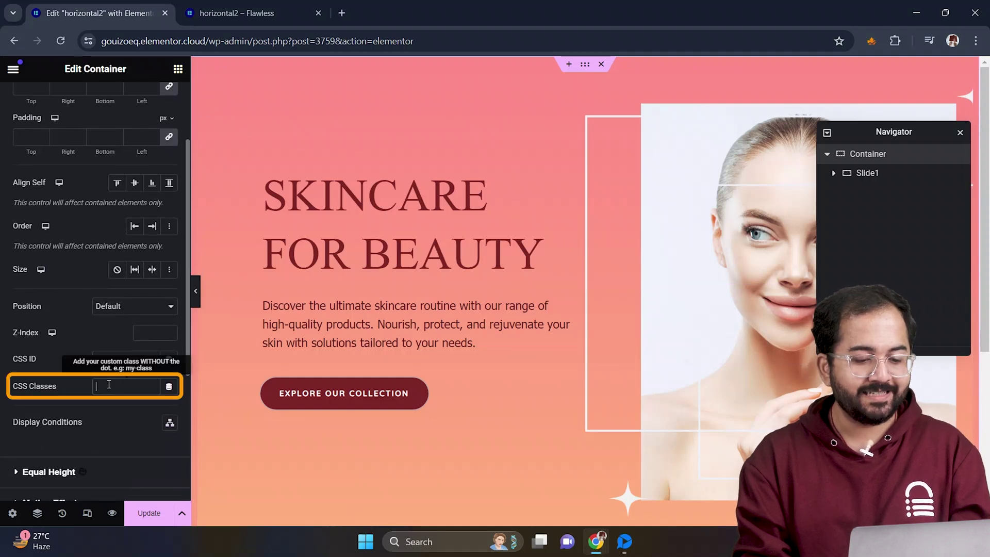
type("container")
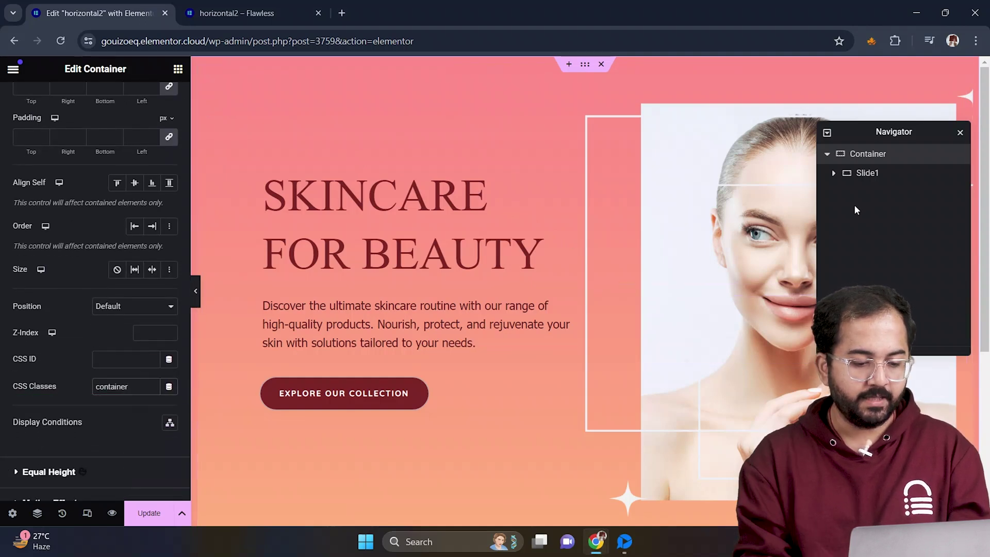
left_click(877, 181)
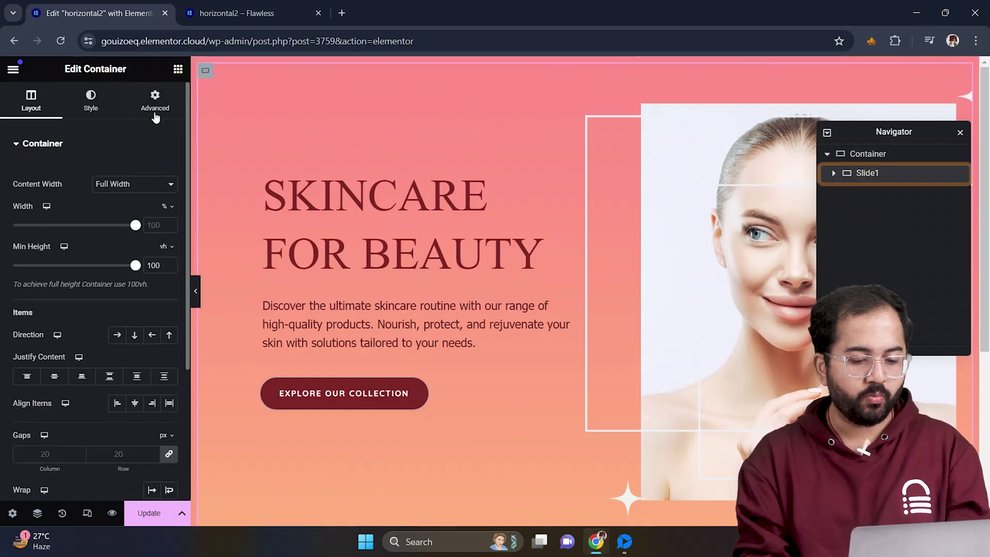
left_click(155, 100)
scroll(162, 342, "down", 3)
left_click(125, 332)
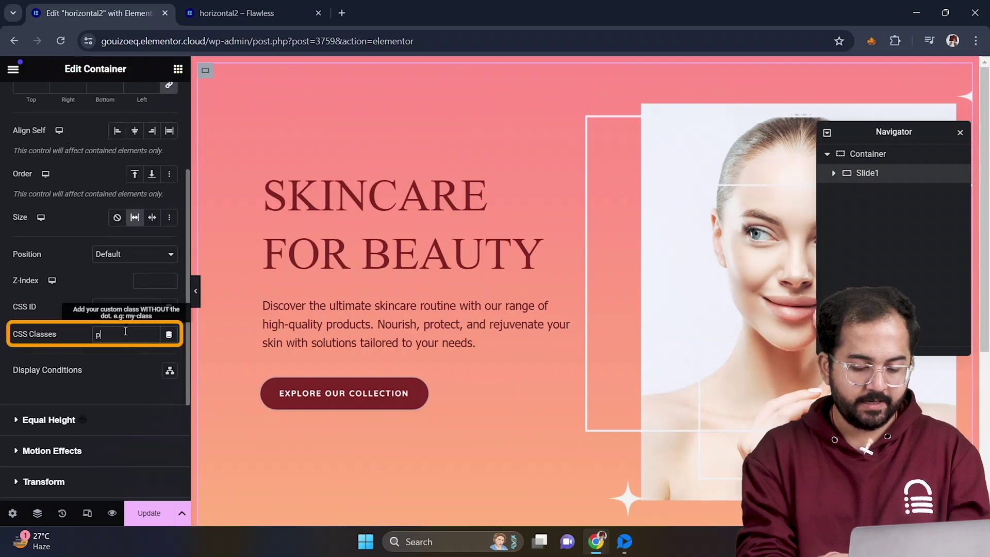
Duplicate Slide1 twice in the Navigator to create the second and third slides.
right_click(896, 173)
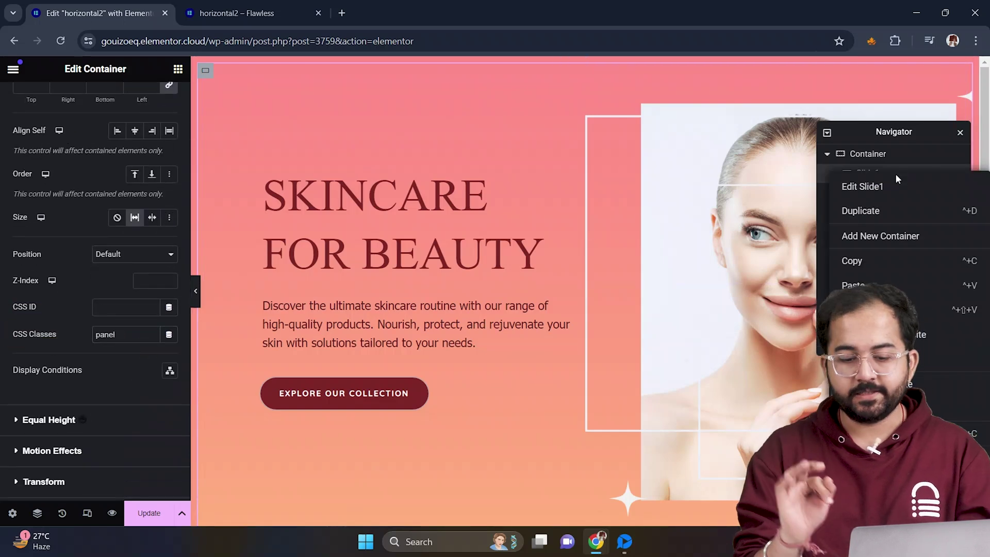
left_click(901, 211)
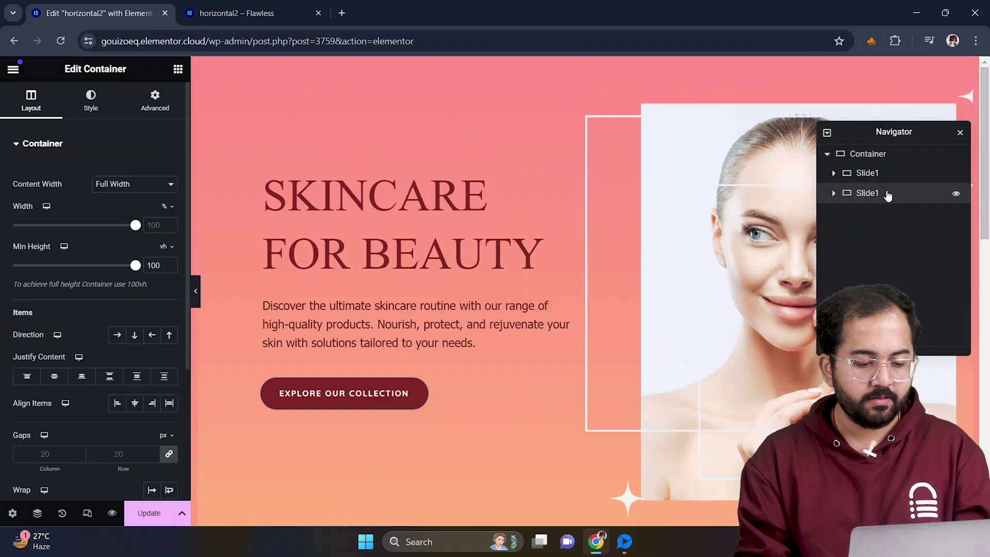
right_click(887, 193)
left_click(895, 230)
left_click(877, 194)
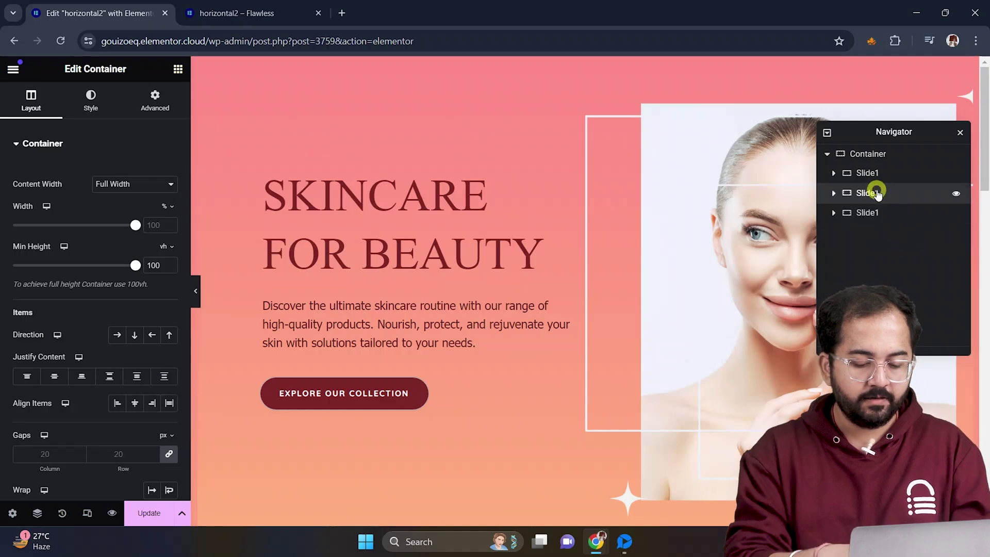
left_click(829, 153)
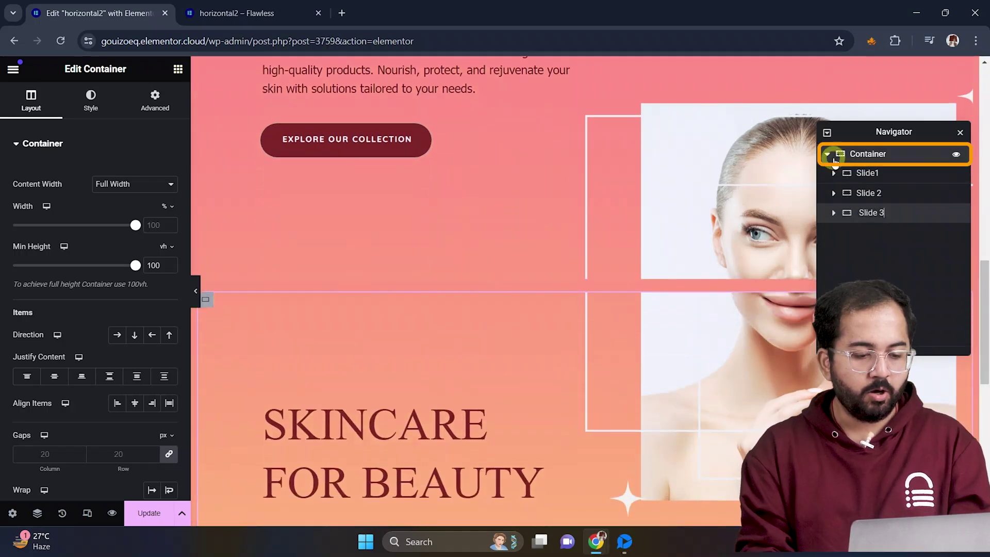
Set the outer container's Wrap to No Wrap and its HTML Tag to main.
left_click(32, 99)
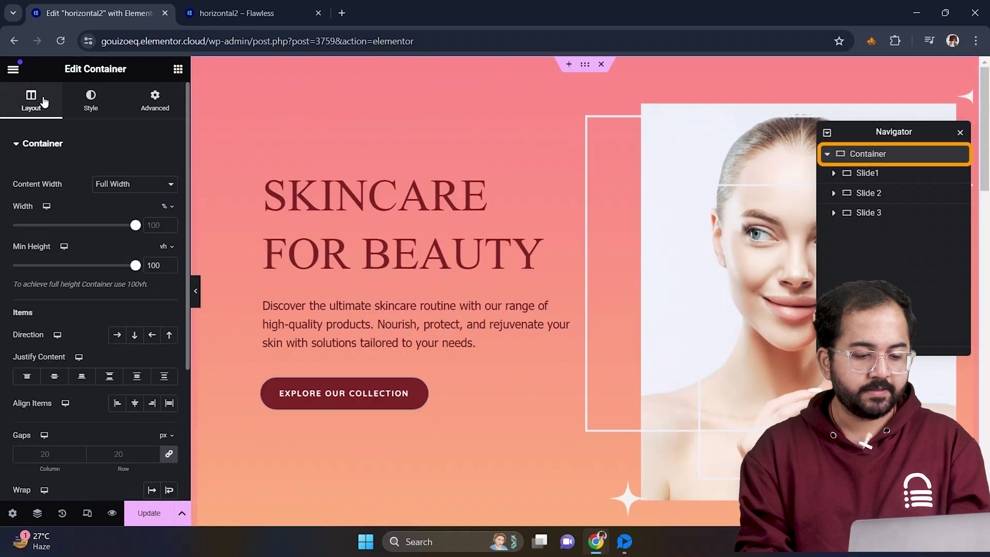
scroll(103, 371, "down", 1)
left_click(152, 416)
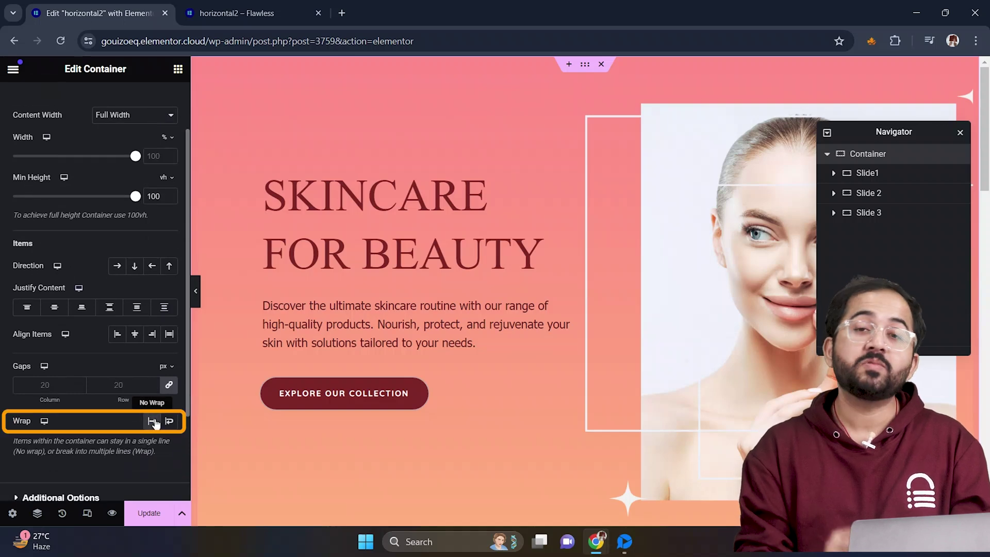
scroll(140, 442, "down", 1)
left_click(140, 434)
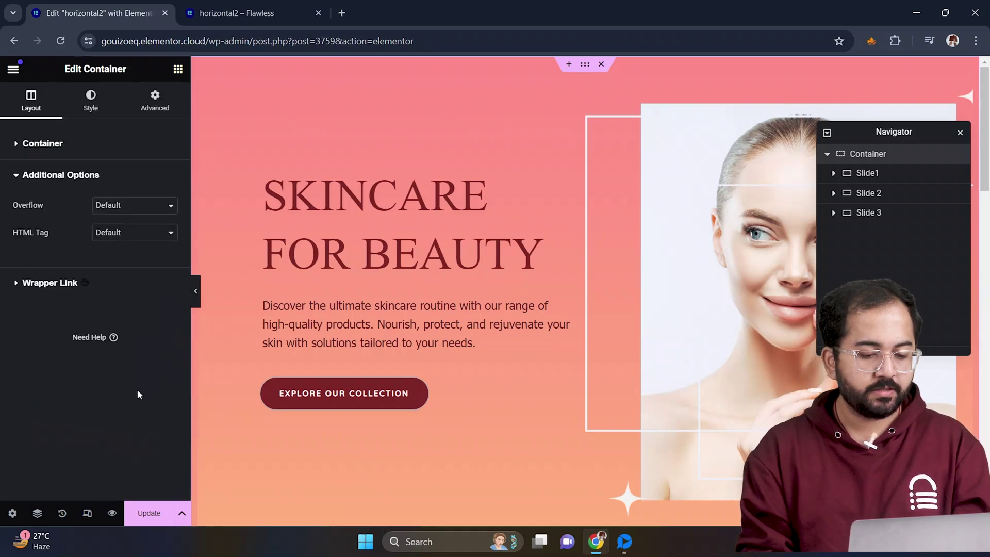
left_click(117, 246)
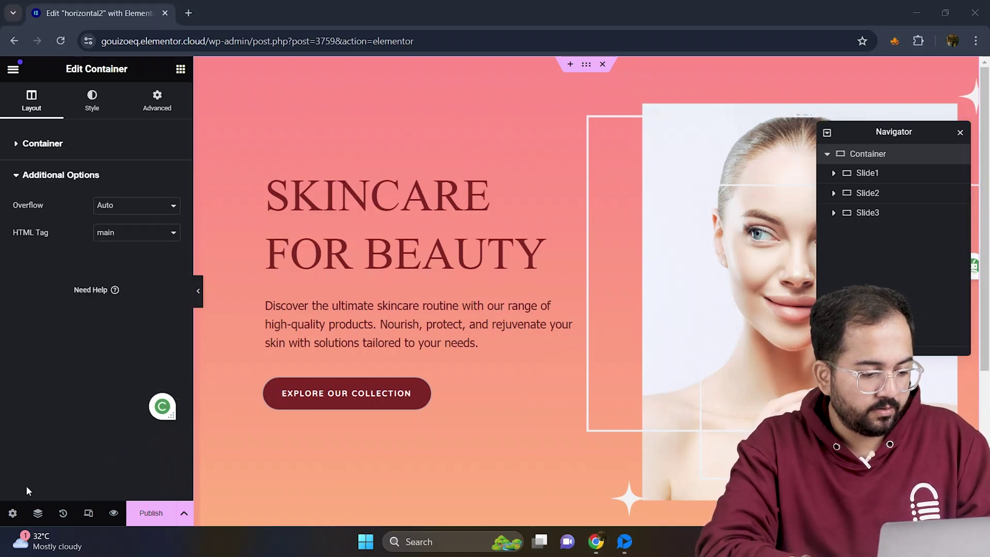
Replace the page's Custom CSS with smooth scrolling and a hidden-overflow flex row of 100vw × 100vh sections above 1025px.
left_click(14, 512)
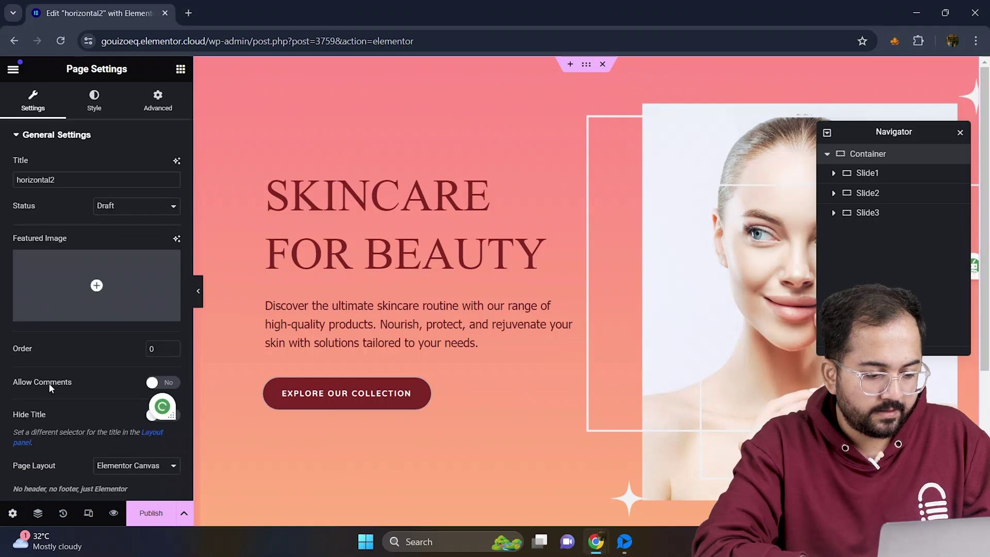
left_click(158, 111)
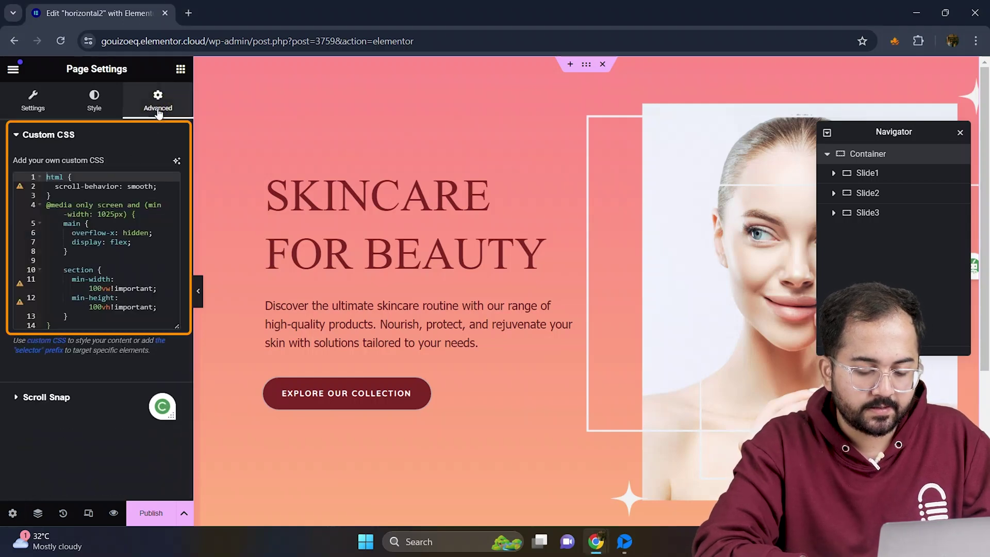
left_click(125, 220)
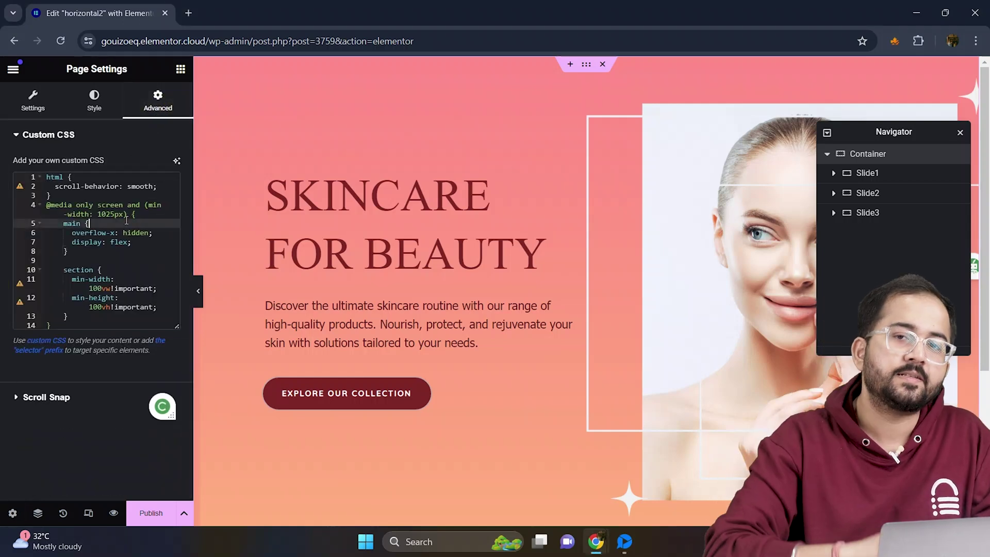
key("ctrl+a")
key("BackSpace")
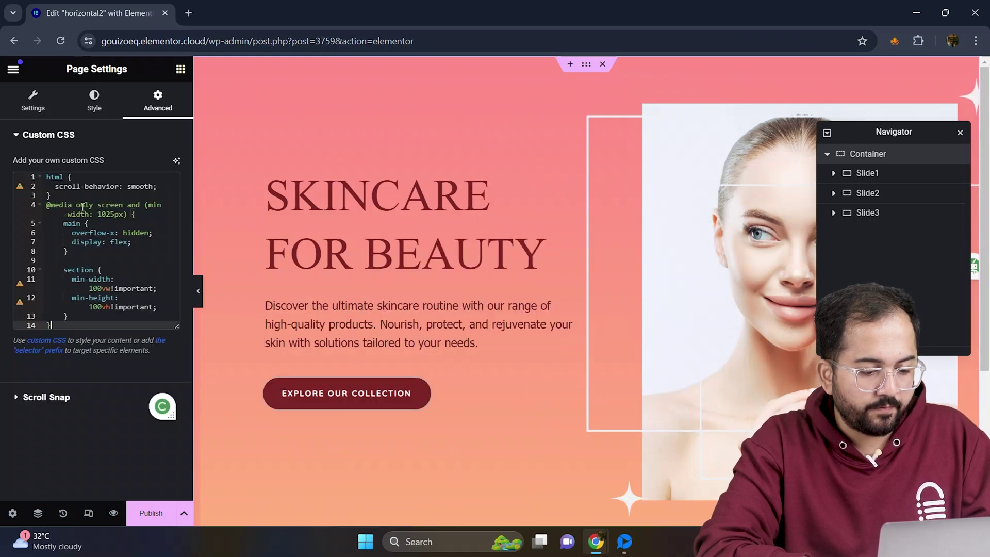
Search the widgets for 'HT' and place an HTML widget above the slide's button.
left_click(180, 69)
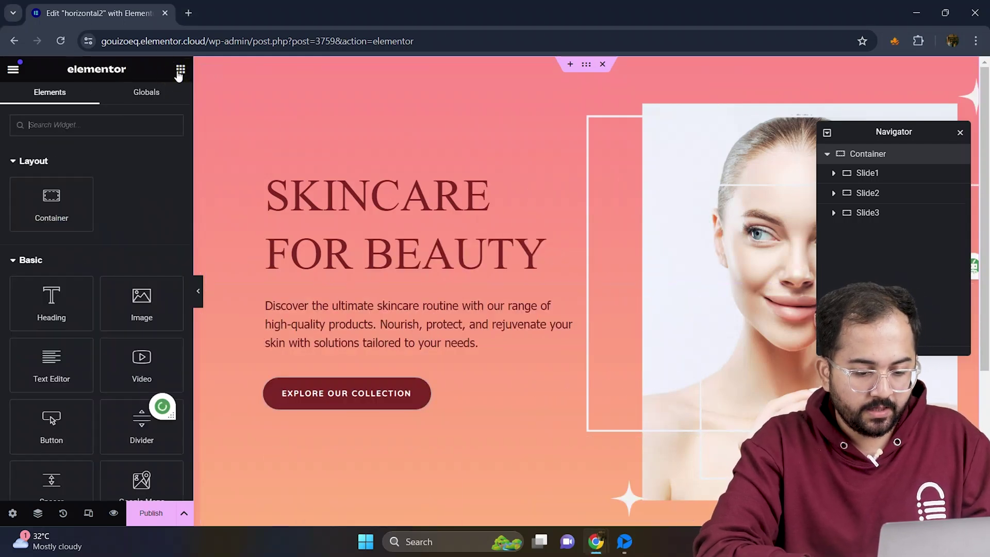
left_click(90, 127)
type("HT")
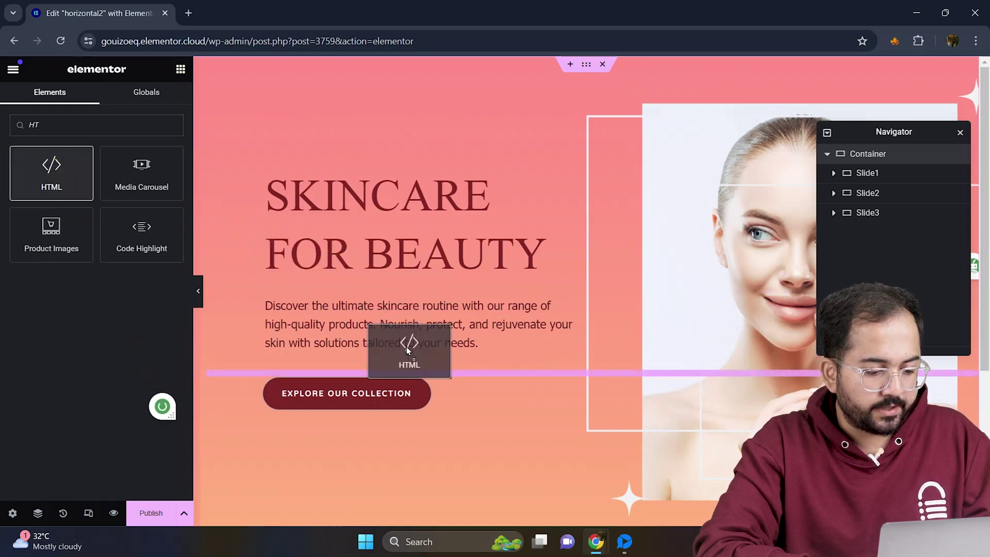
left_click_drag(406, 346, 407, 345)
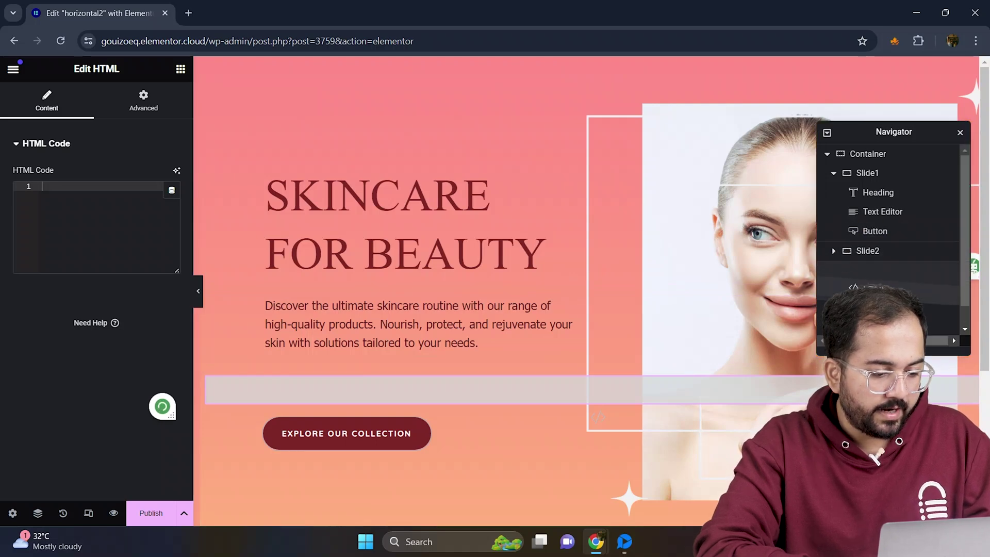
key("ctrl+z")
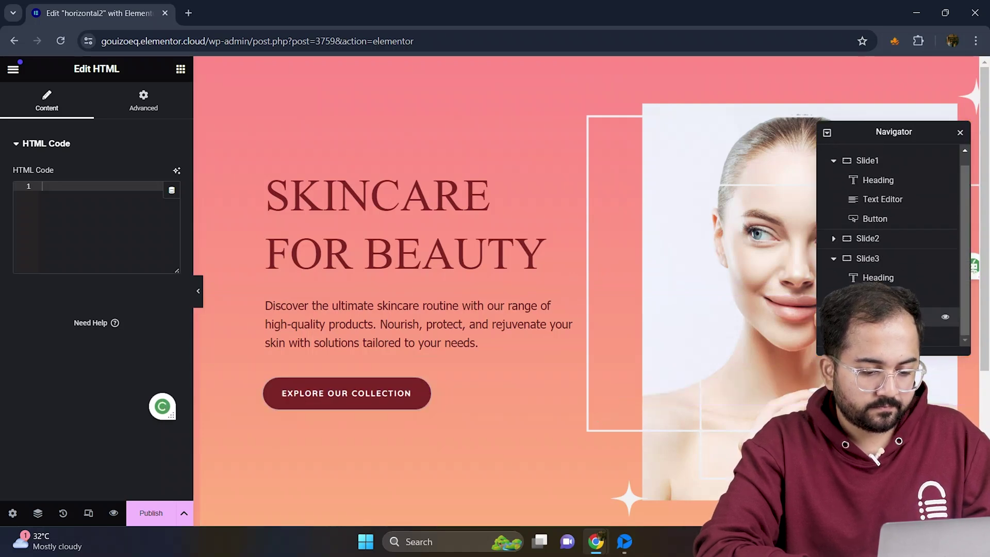
Paste the wheel-to-sideways scroll script into the HTML widget and close Navigator.
left_click(887, 336)
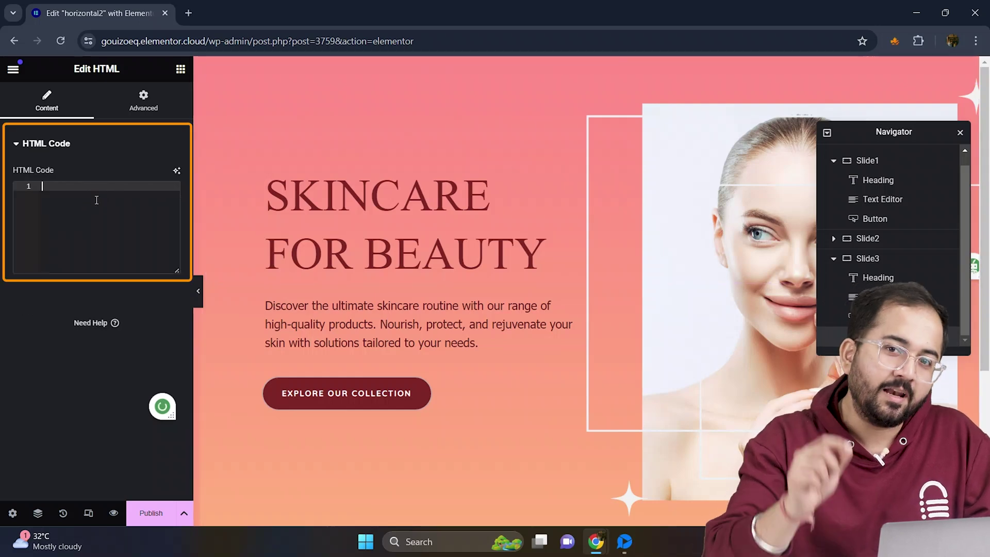
type("<script type=\"text/javascript\">     if (window.innerWidth > 1025) {         const scrollContainer = document.querySelector(\"main\");          scrollContainer.addEventListener(\"wheel\", (evt) => {             evt.preventDefault();             scrollContainer.scrollLeft += evt.deltaY;         });     } else {  } </script>")
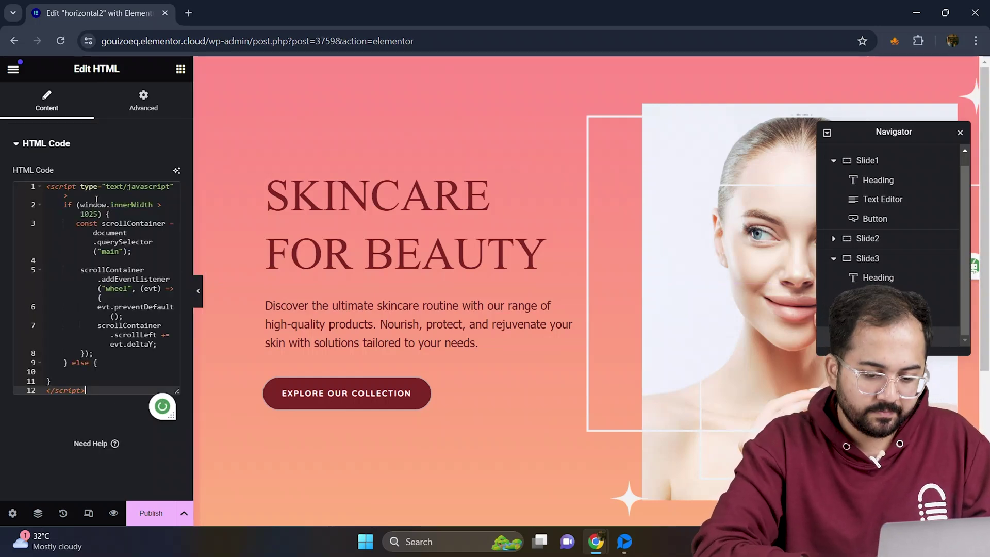
left_click(960, 135)
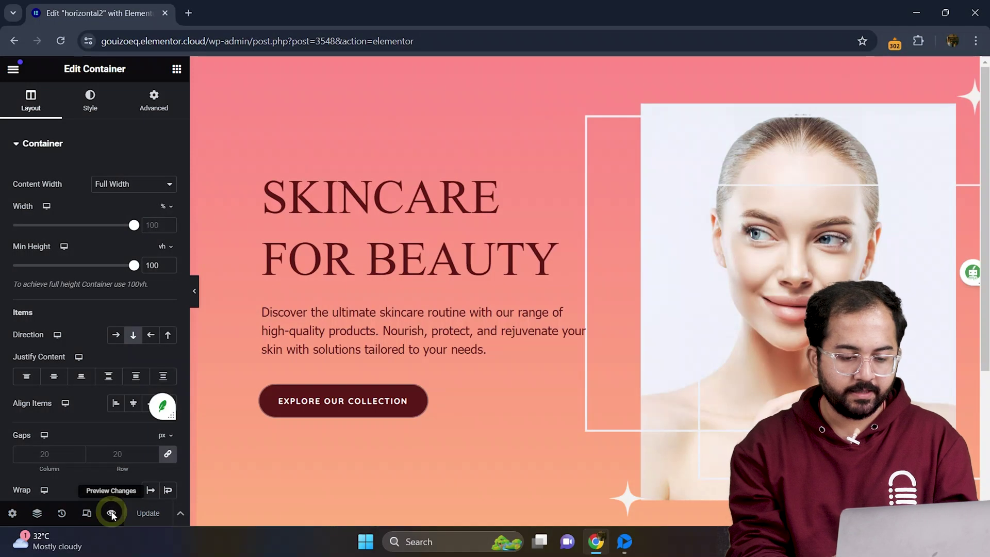
Preview the changes in a new tab and scroll so the product slide moves sideways to the newsletter slide.
left_click(111, 513)
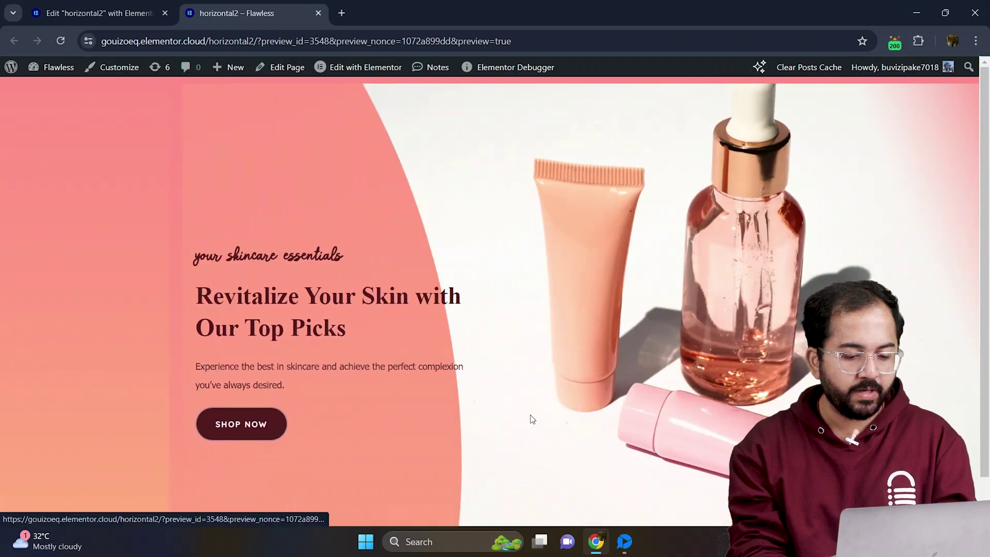
scroll(532, 419, "down", 5)
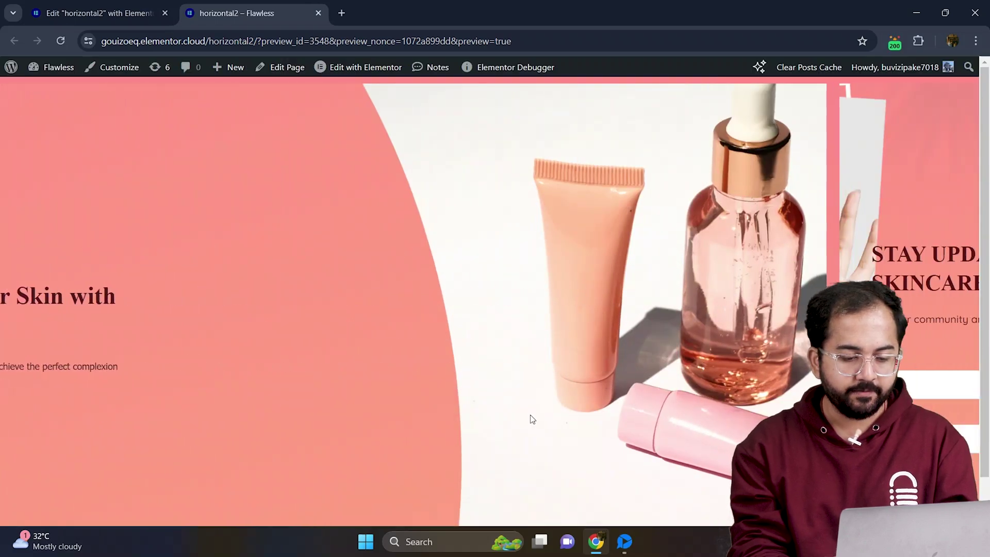
scroll(532, 419, "down", 5)
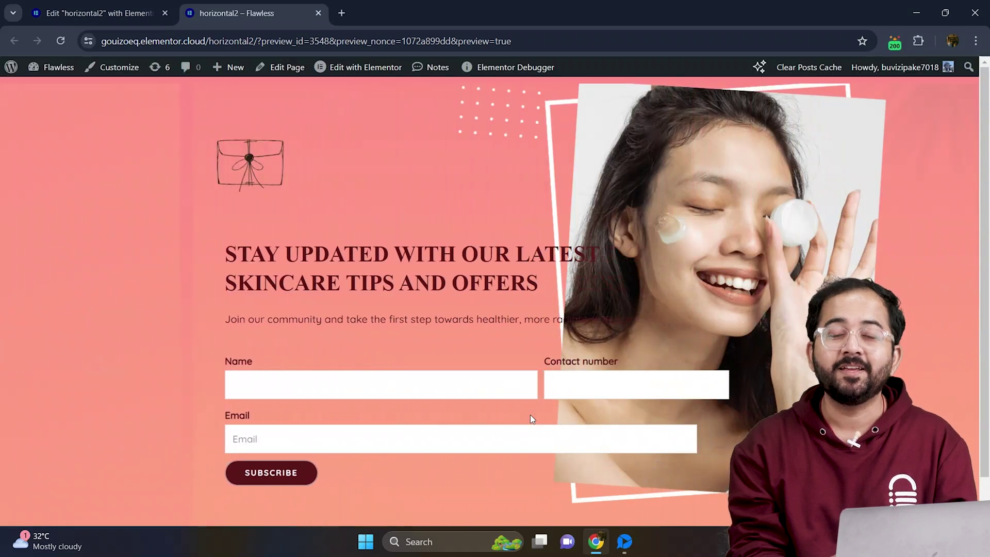